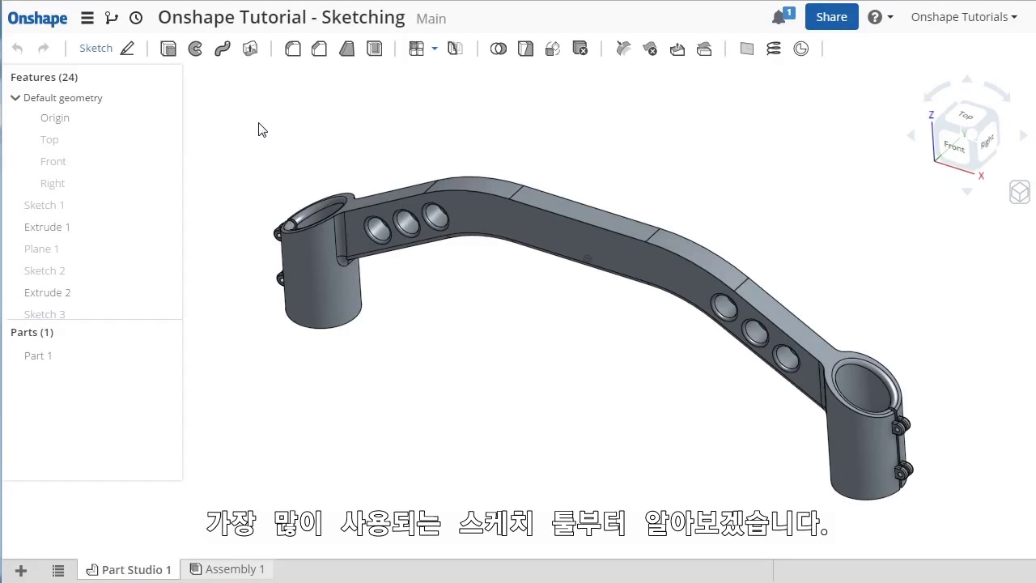
Start a new sketch on the flat top face of the bar's middle section and view it normal to the sketch plane
left_click(96, 50)
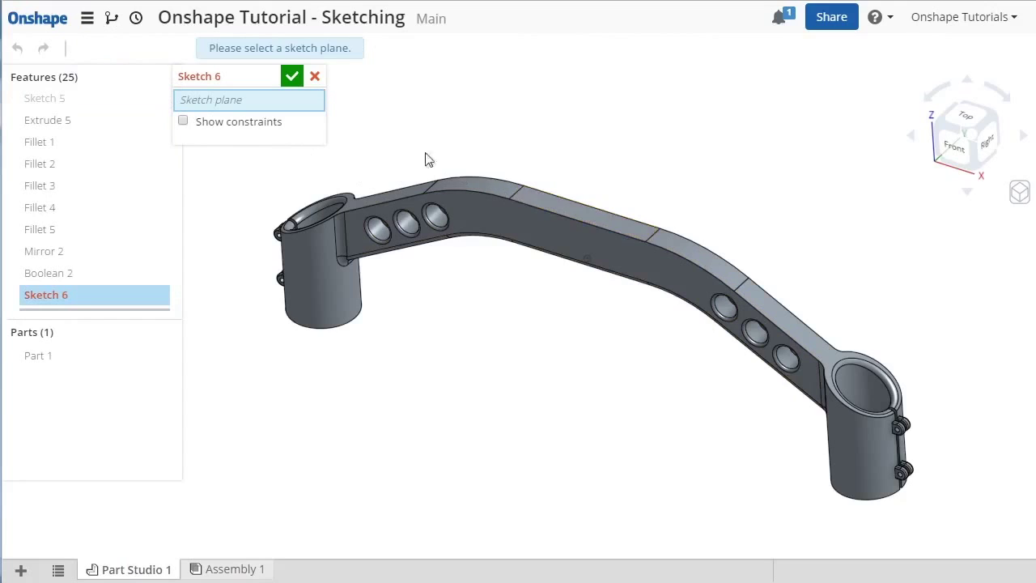
left_click(315, 78)
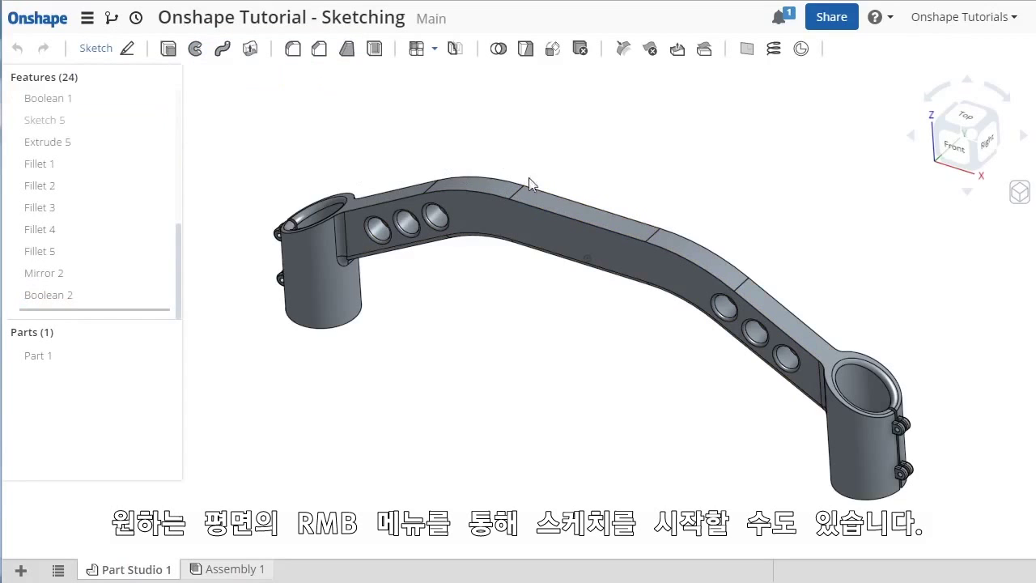
right_click(536, 200)
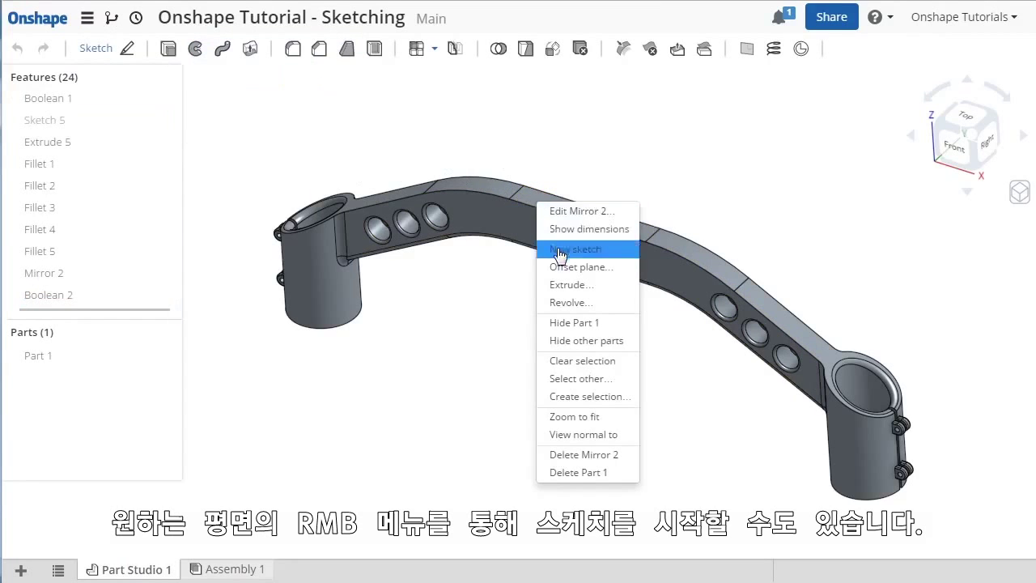
left_click(610, 256)
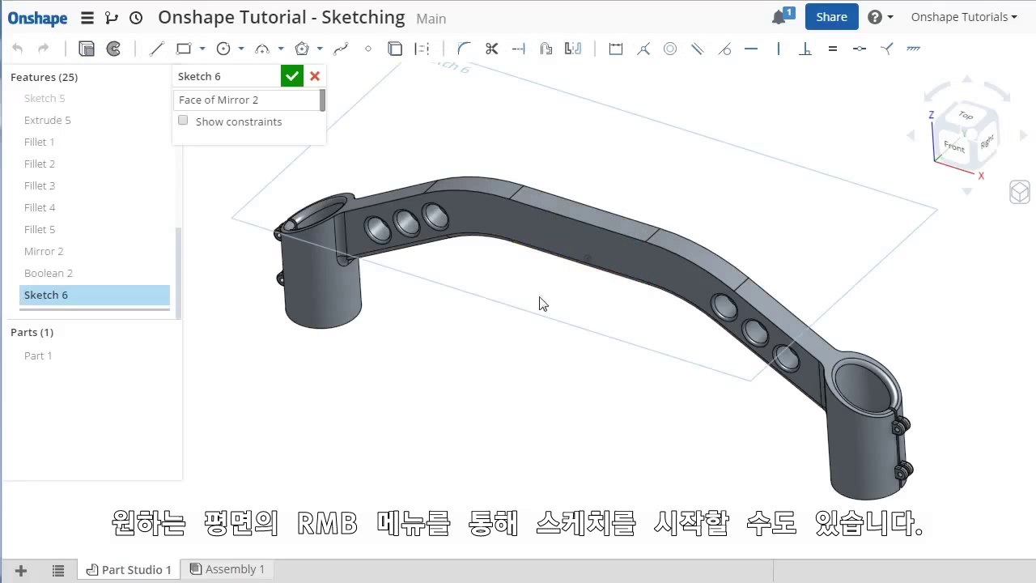
right_click(397, 378)
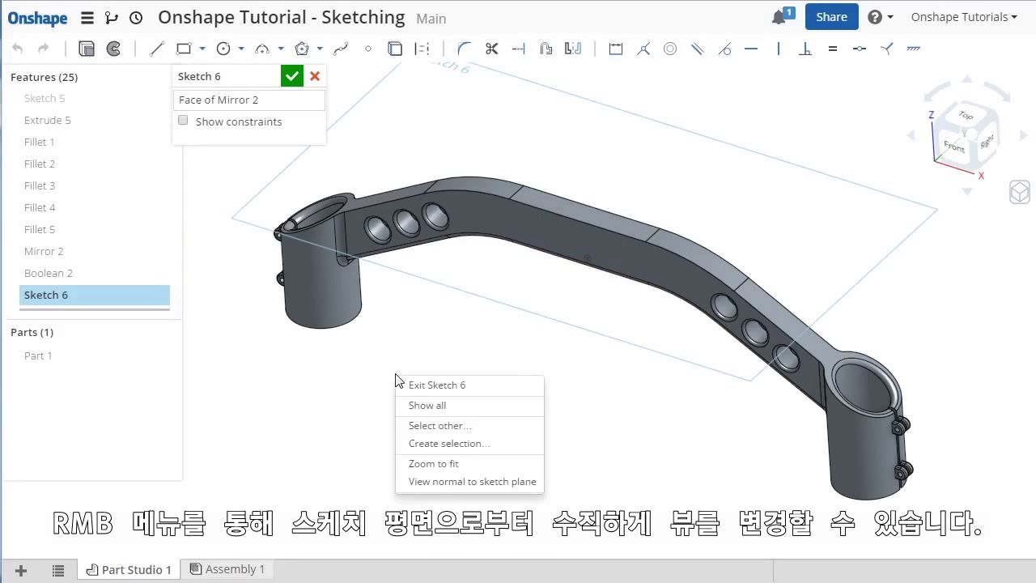
left_click(508, 484)
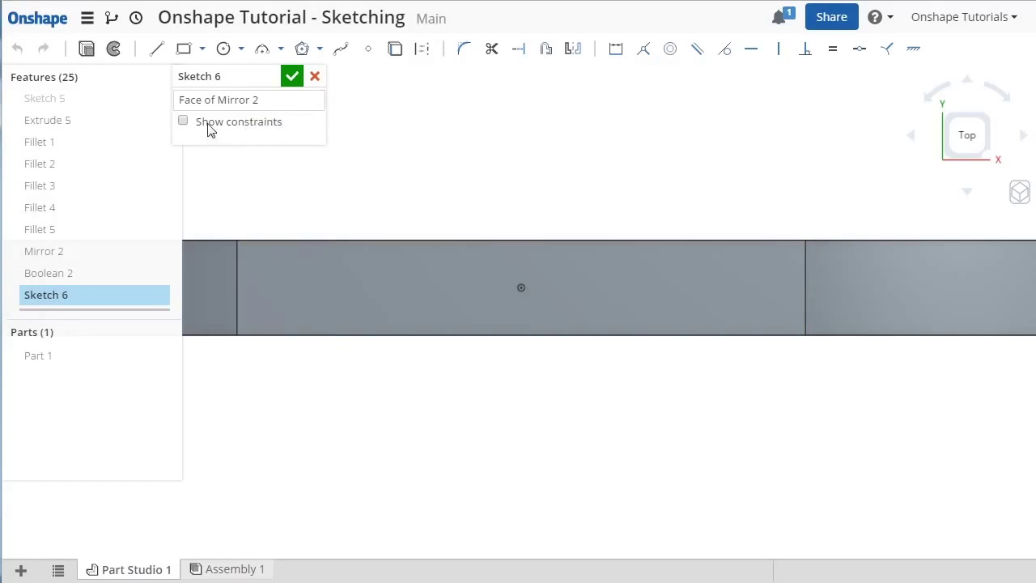
Draw an open three-line trapezoid about 0.4 in deep below the face, joining its two lower corners with a horizontal base
left_click(158, 50)
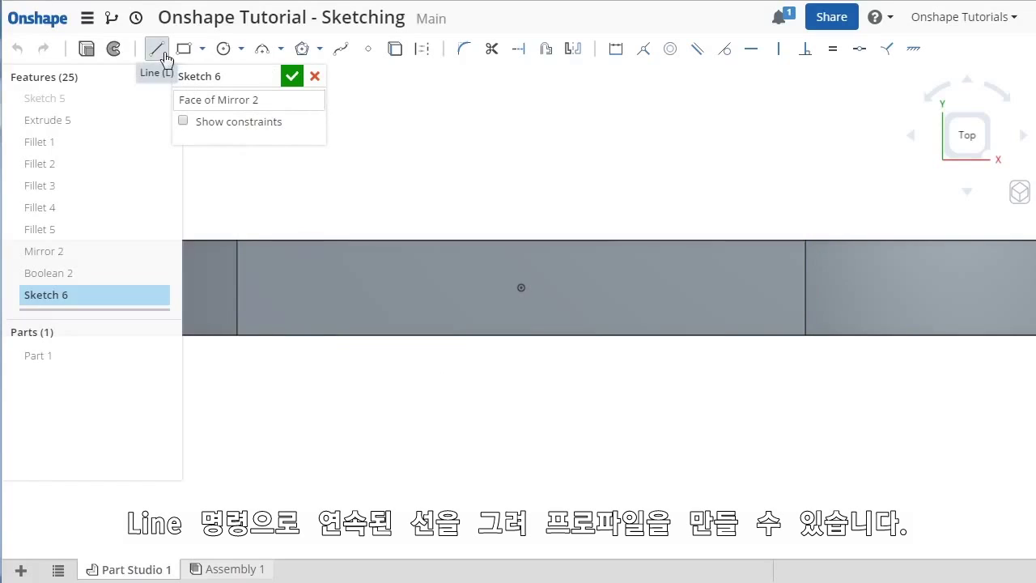
left_click(238, 335)
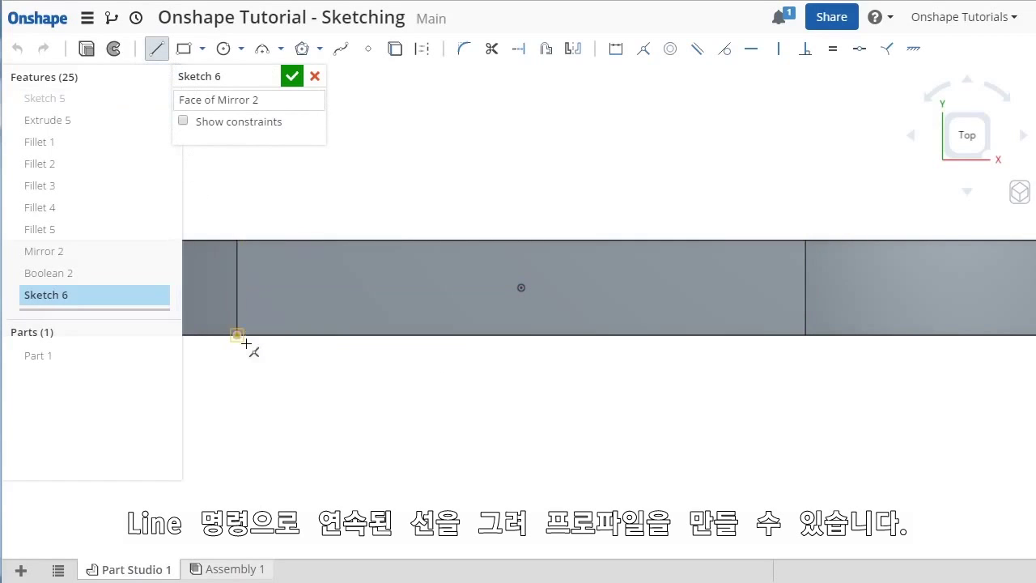
left_click(340, 487)
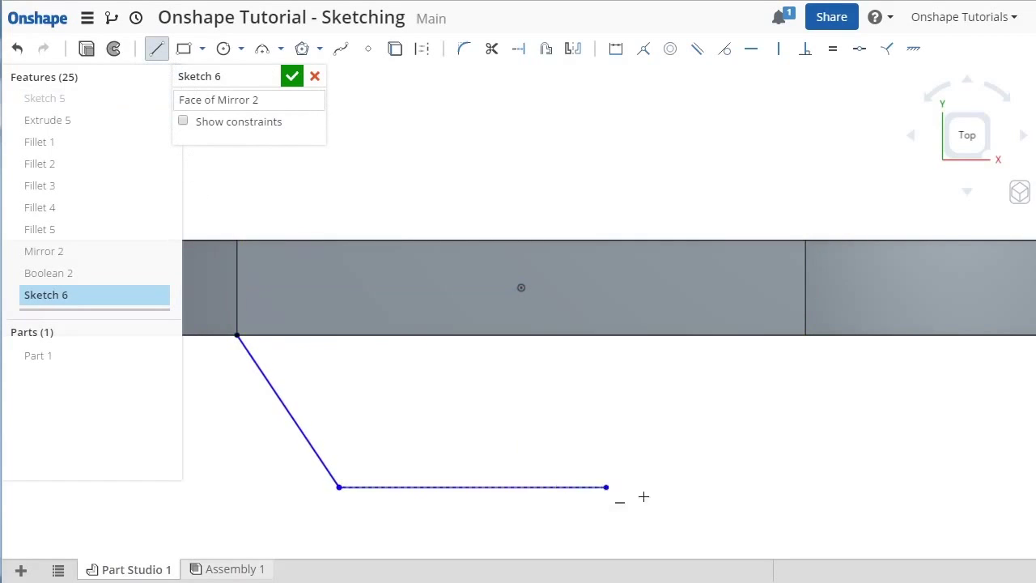
left_click(675, 488)
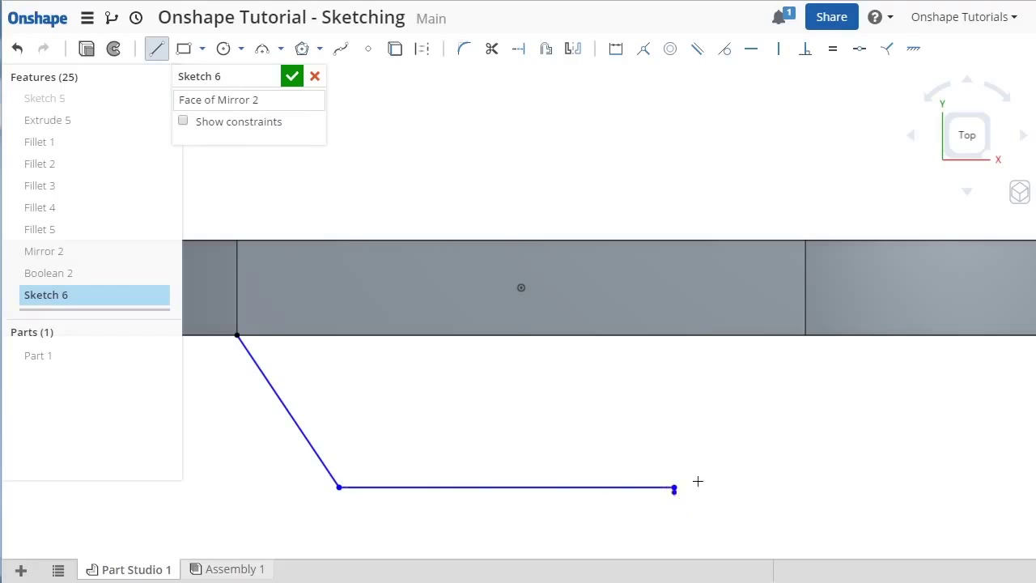
left_click(806, 335)
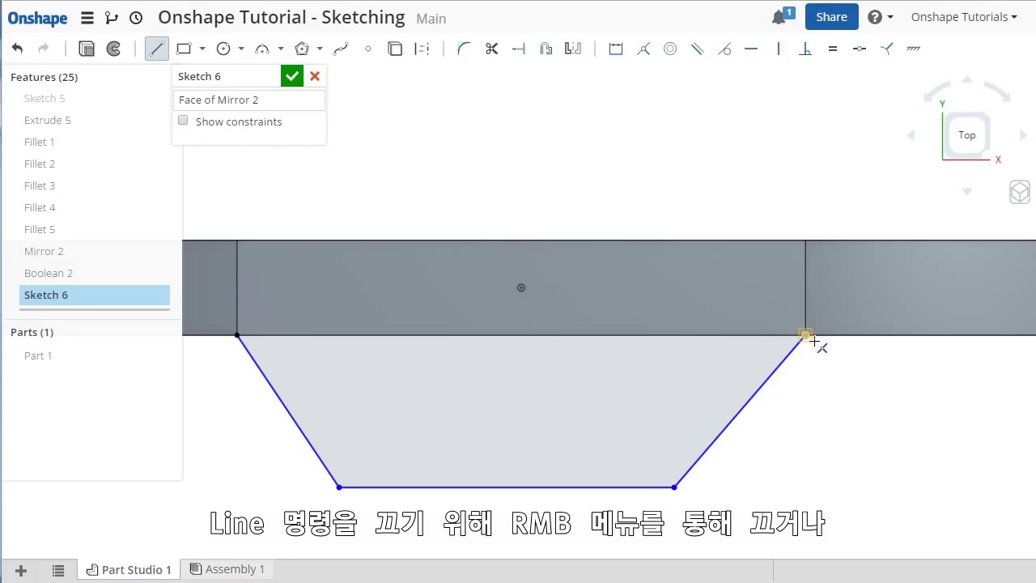
right_click(868, 389)
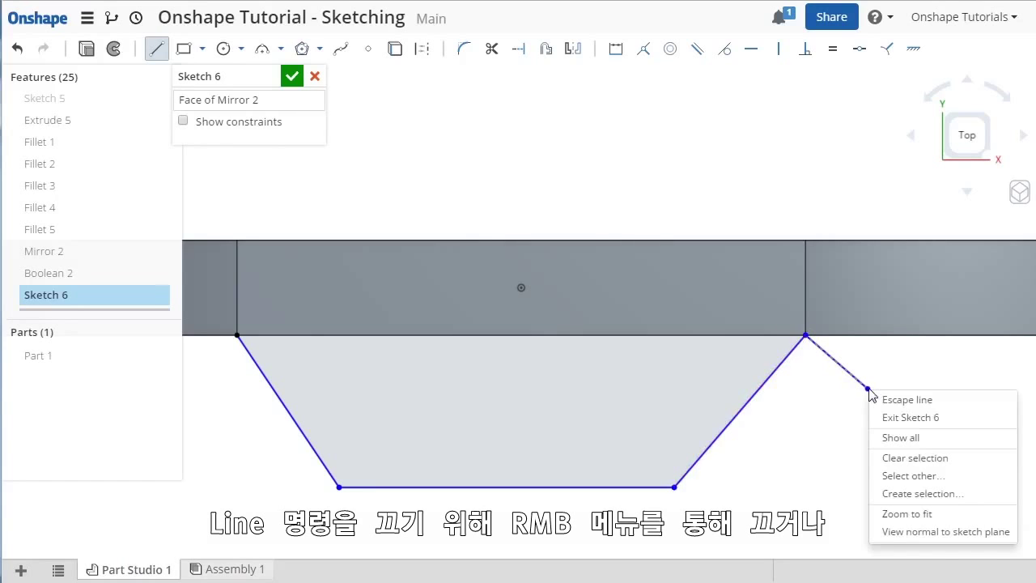
left_click(945, 401)
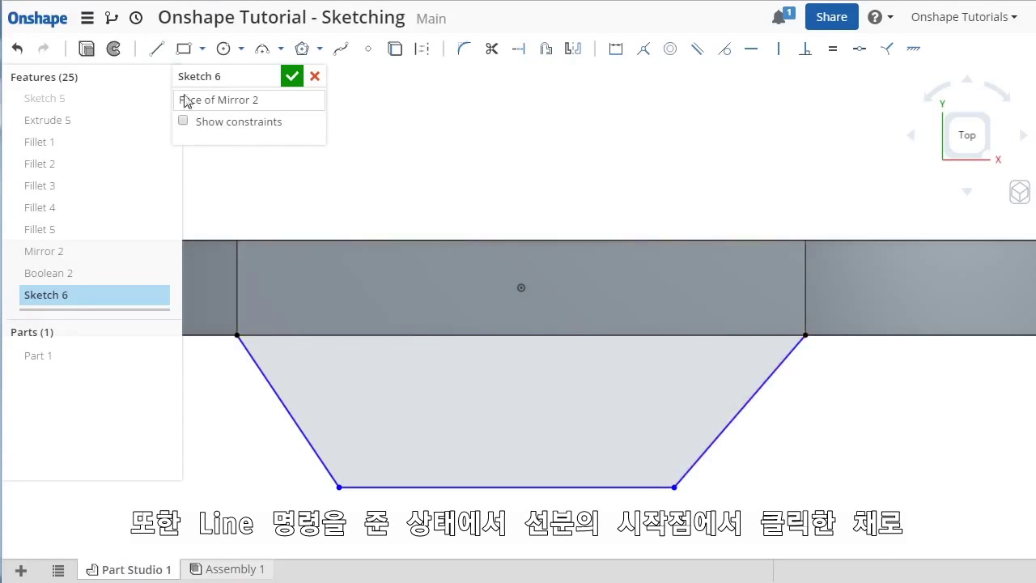
Draw a line from the midpoint of the trapezoid's base to the midpoint of the face's lower edge
left_click(156, 49)
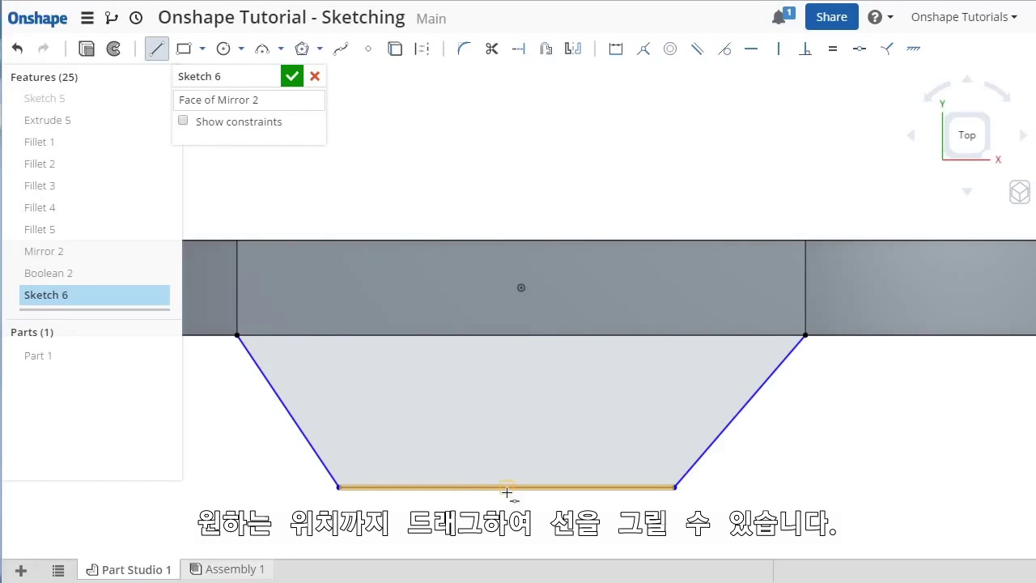
mouse_move(508, 488)
left_mouse_down()
mouse_move(508, 433)
mouse_move(534, 349)
mouse_move(524, 336)
left_mouse_up()
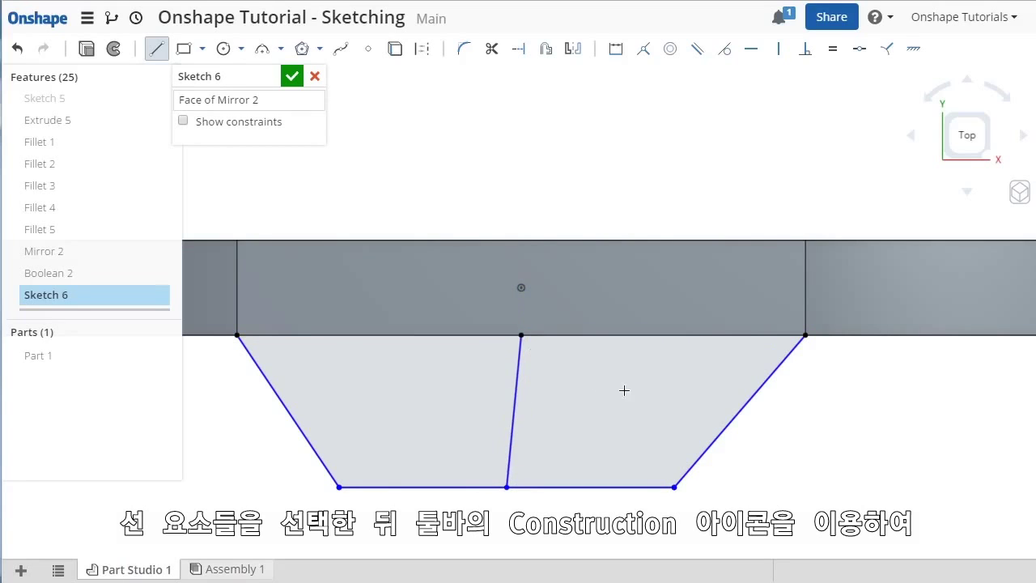
key("Escape")
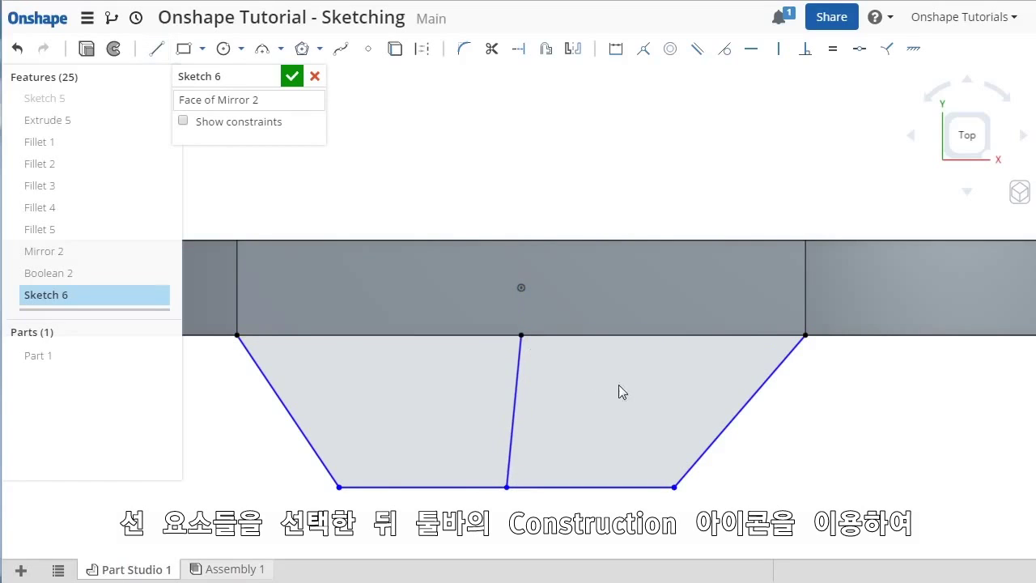
Convert the line between the midpoints to construction geometry and constrain it vertical
left_click(519, 379)
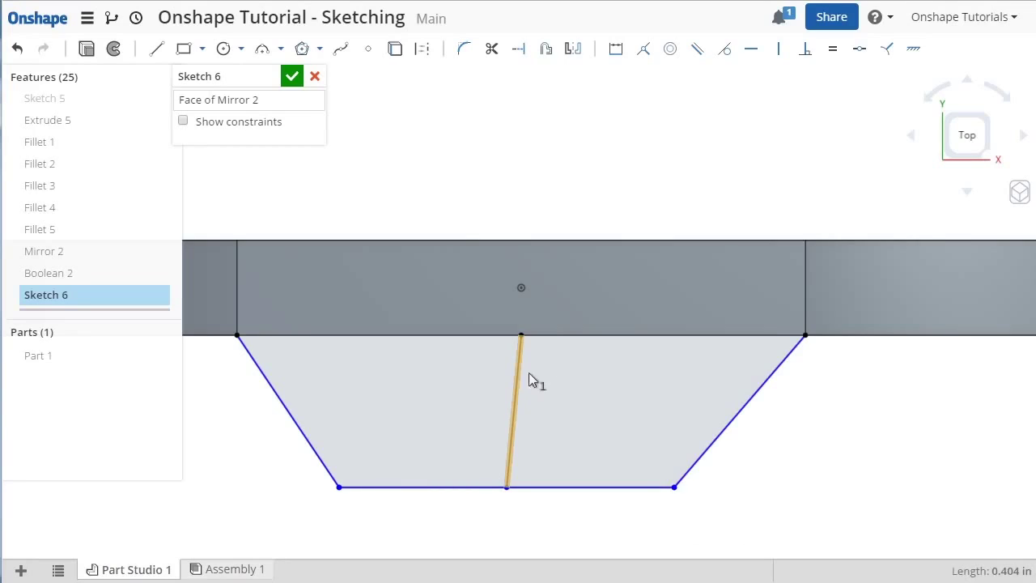
left_click(424, 54)
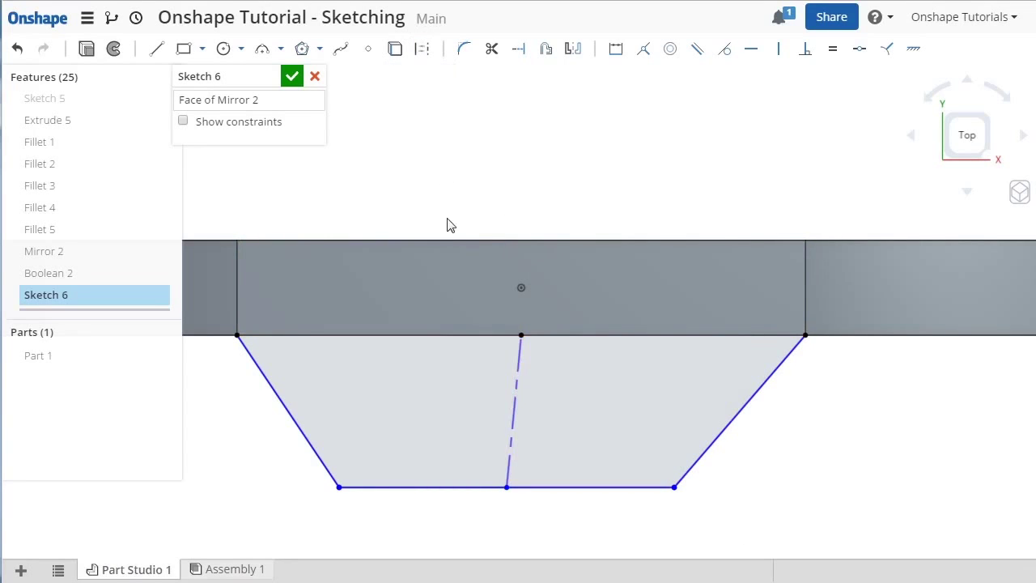
left_click(515, 398)
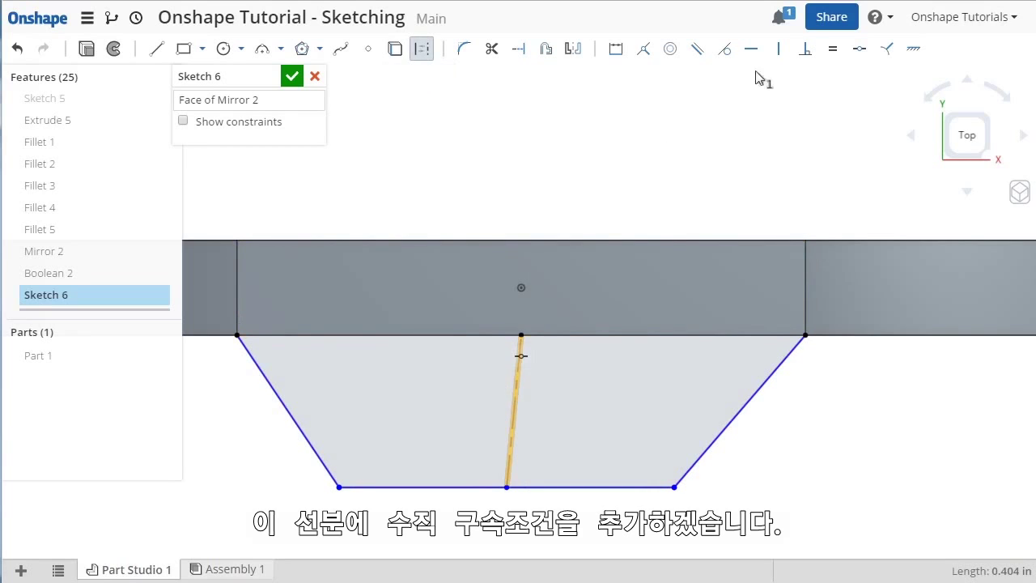
left_click(779, 50)
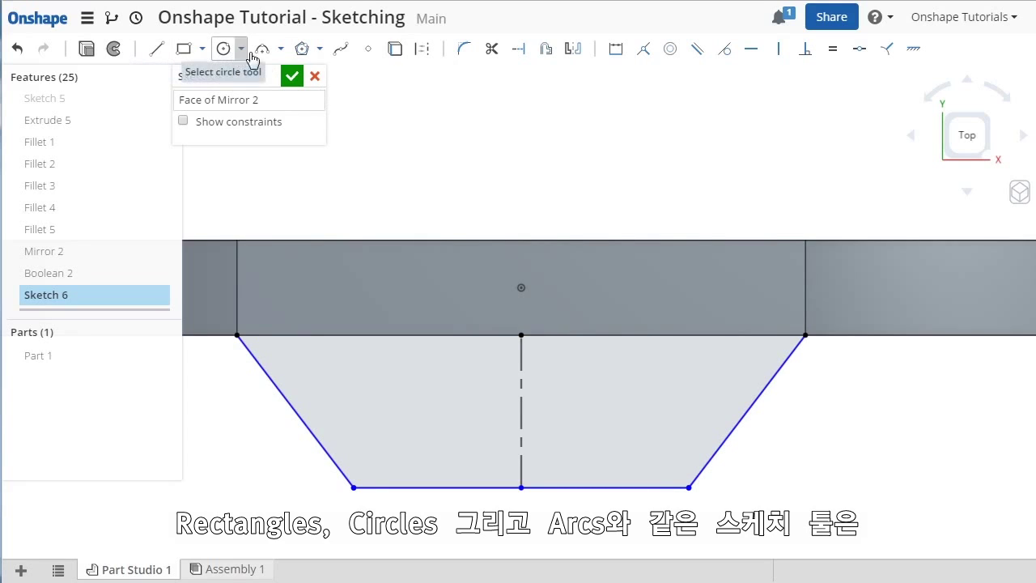
left_click(281, 51)
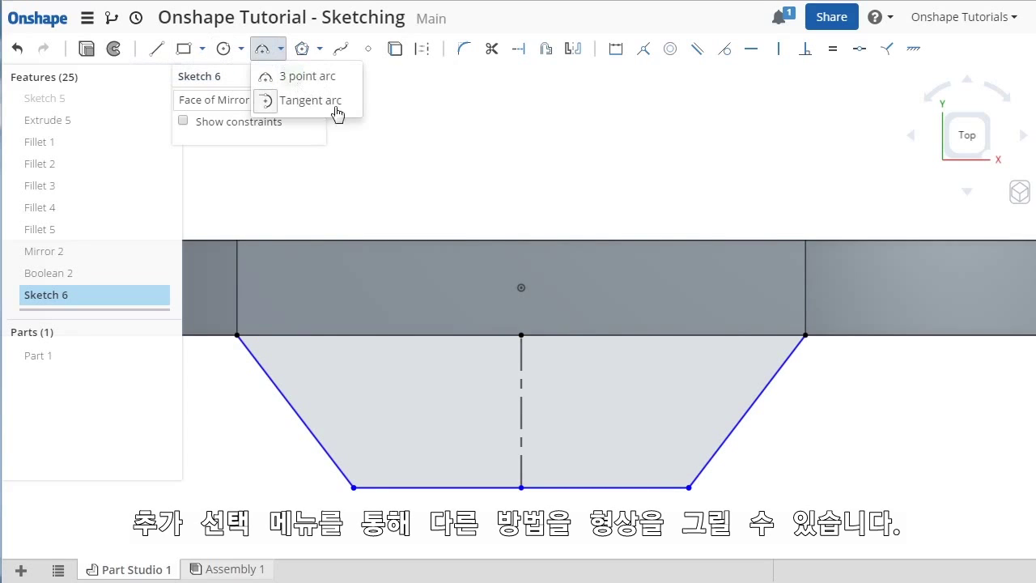
left_click(397, 138)
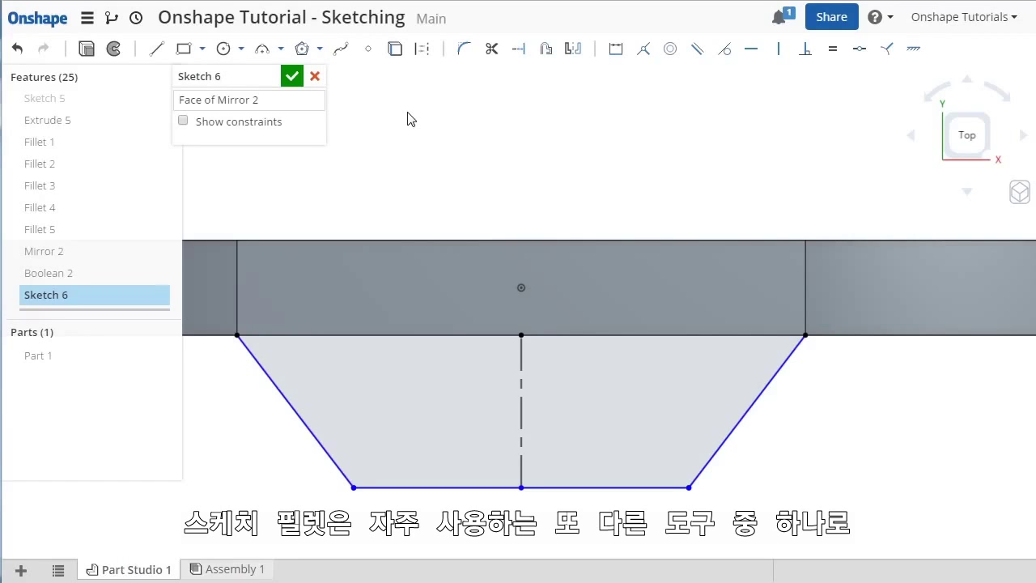
Round both corners at the trapezoid's base with sketch fillets of 0.15 in radius
left_click(465, 51)
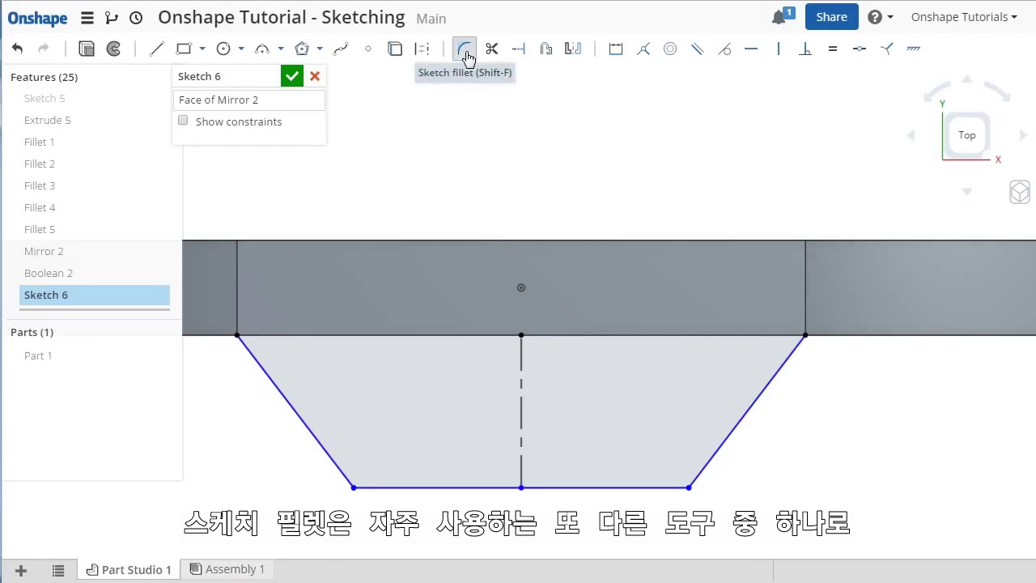
left_click(321, 437)
left_click(391, 488)
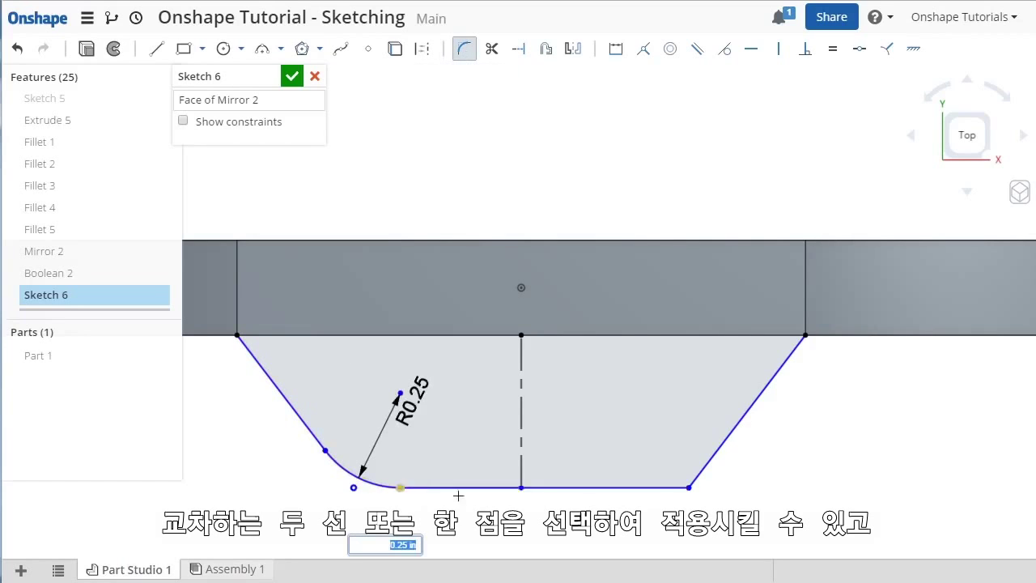
left_click(693, 491)
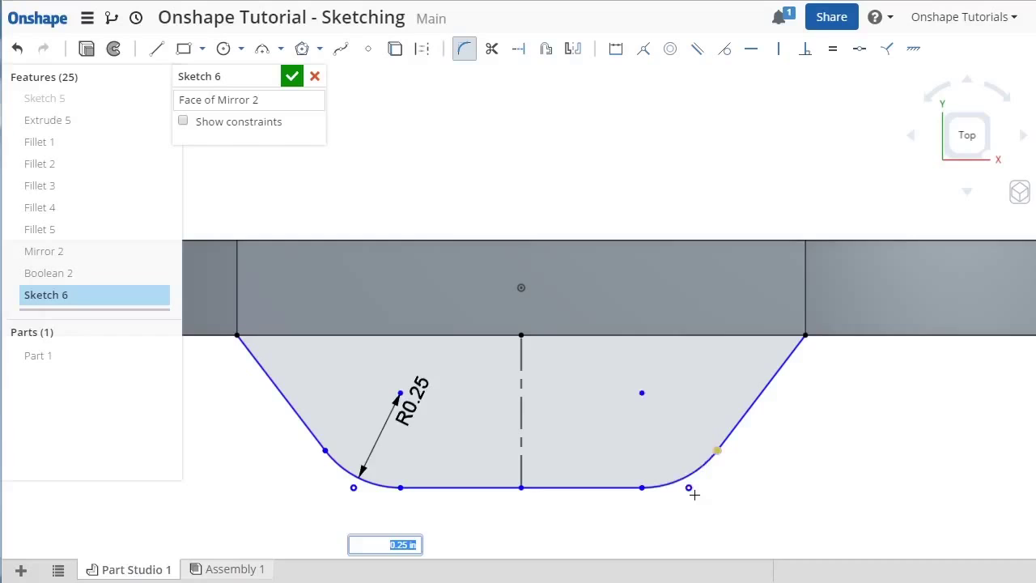
key("BackSpace")
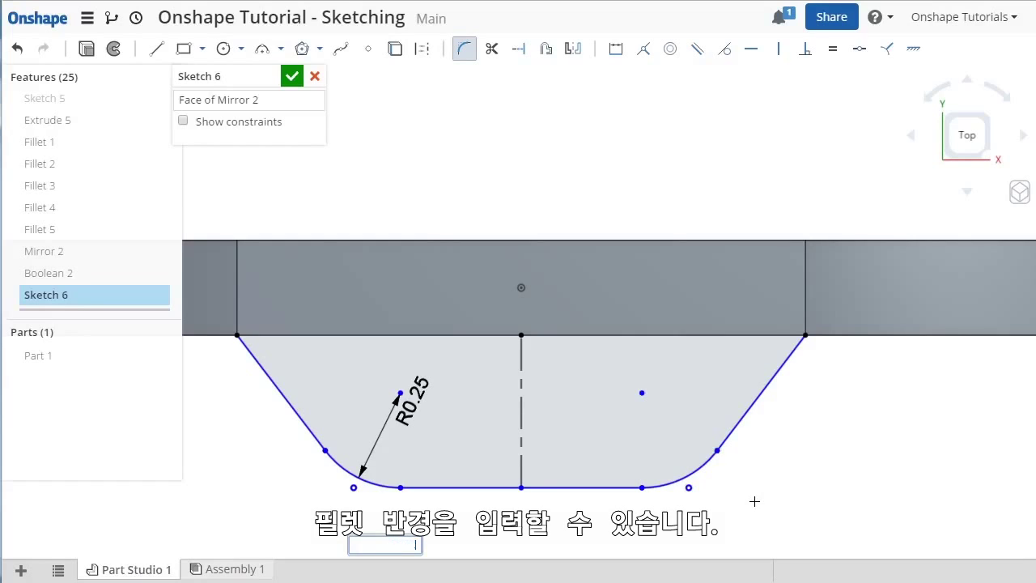
key("Return")
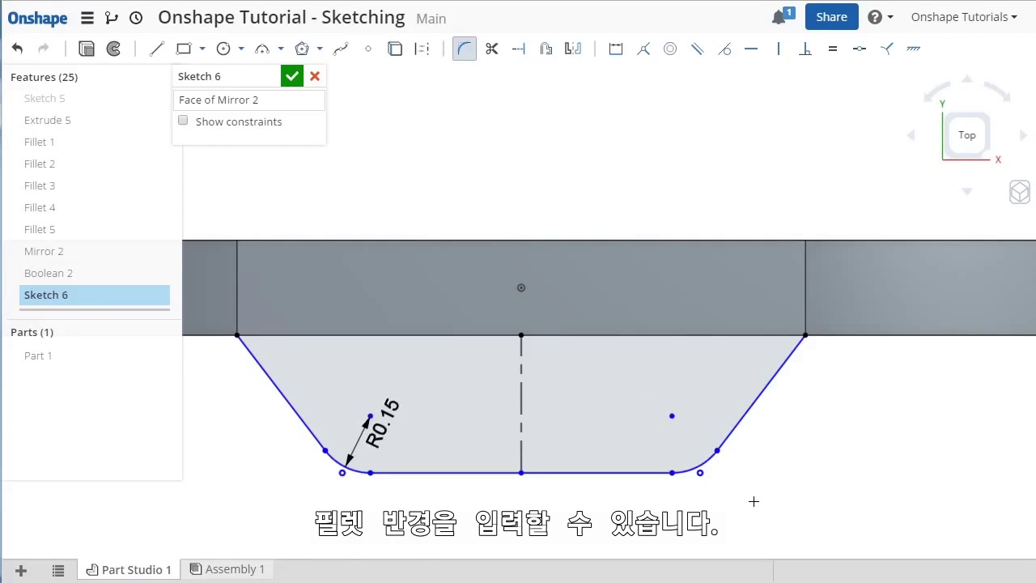
key("Escape")
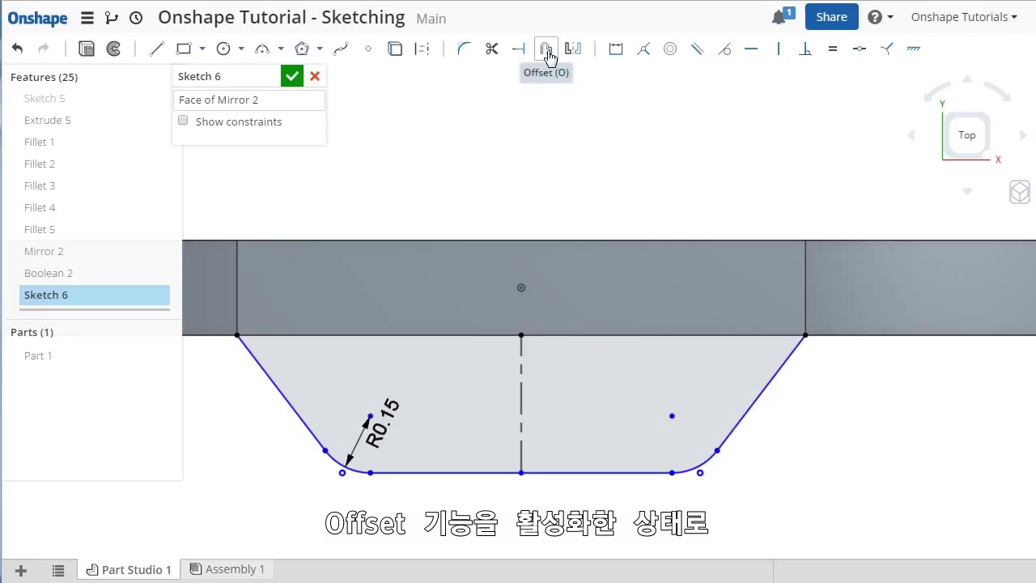
Offset the whole trapezoid profile, including both slanted sides, the two fillets and the base line
left_click(546, 50)
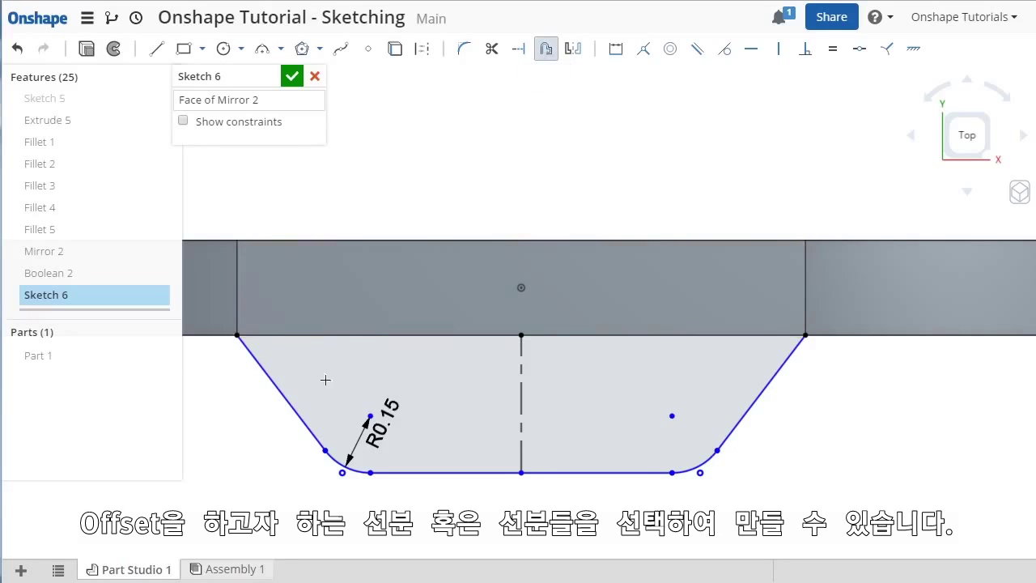
left_click(294, 407)
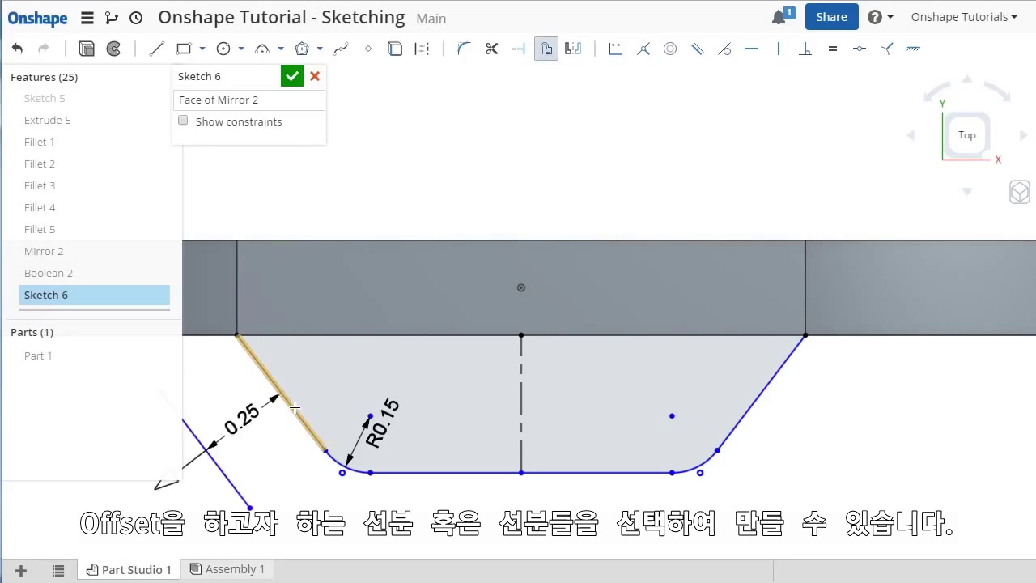
left_click(342, 467)
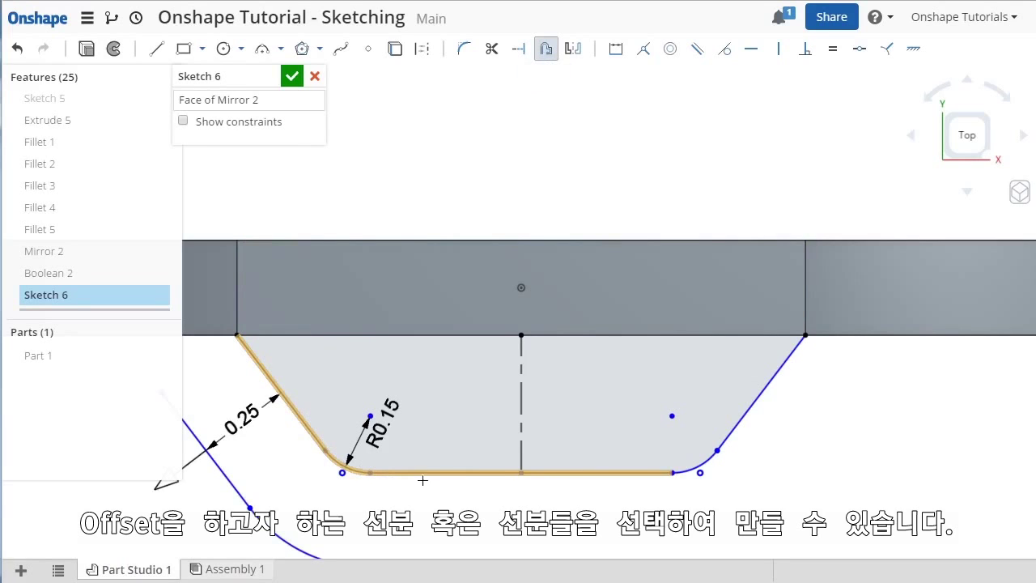
left_click(688, 474)
left_click(744, 436)
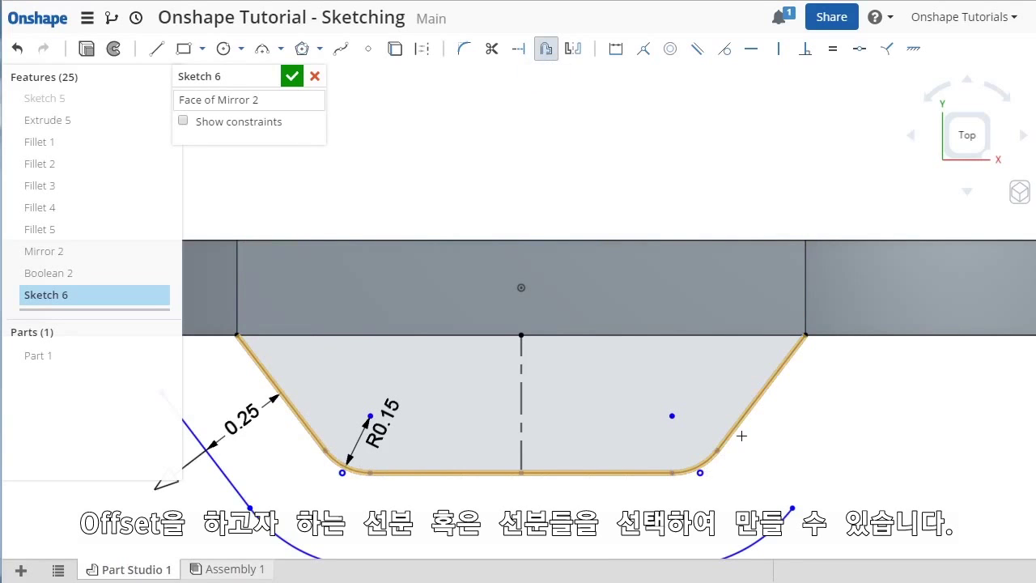
Flip the profile offset to the inside of the trapezoid and set its distance to 0.1 in
scroll(606, 488, "down", 3)
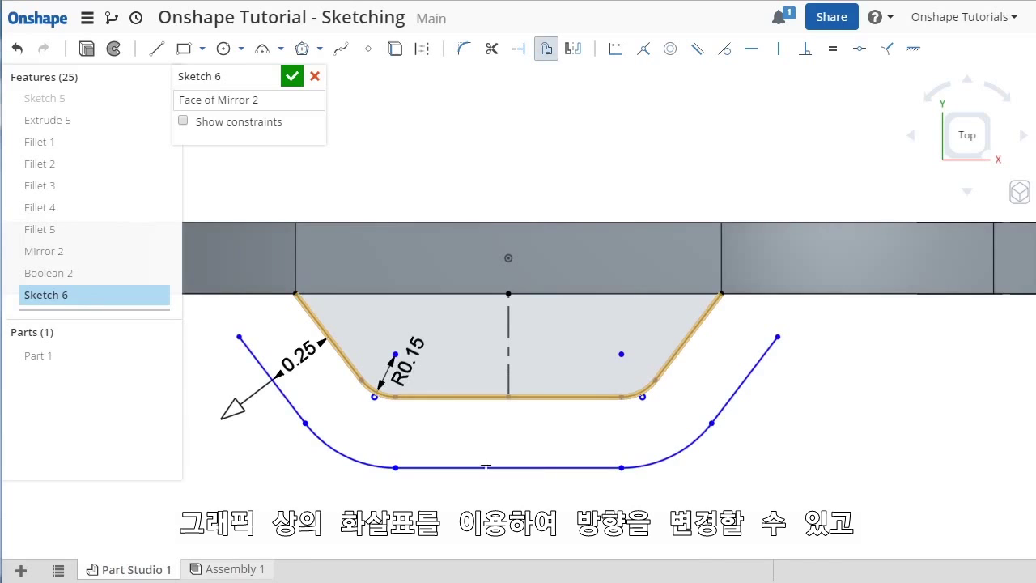
left_click_drag(238, 418, 345, 357)
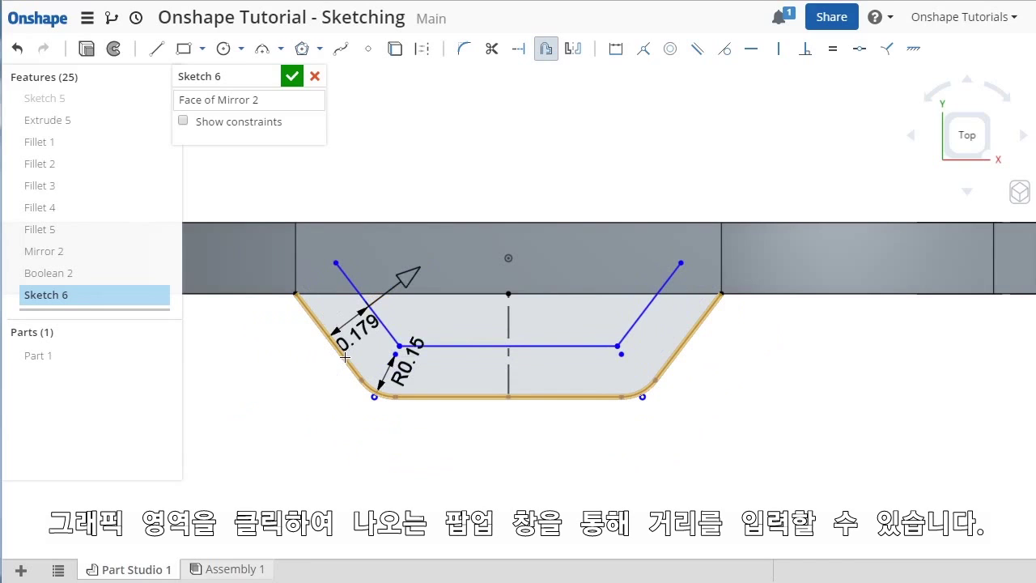
left_click(277, 414)
type("1")
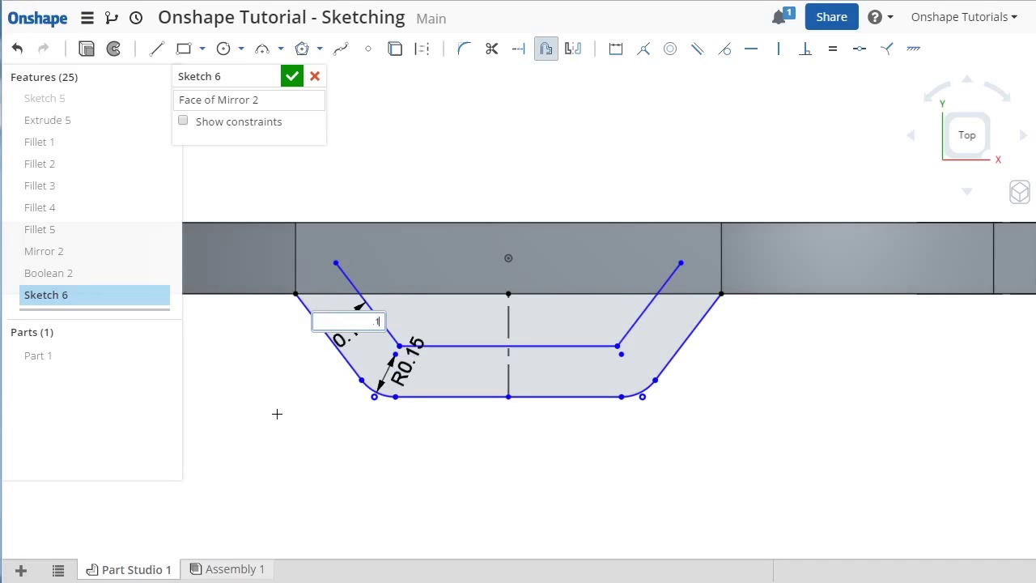
key("Return")
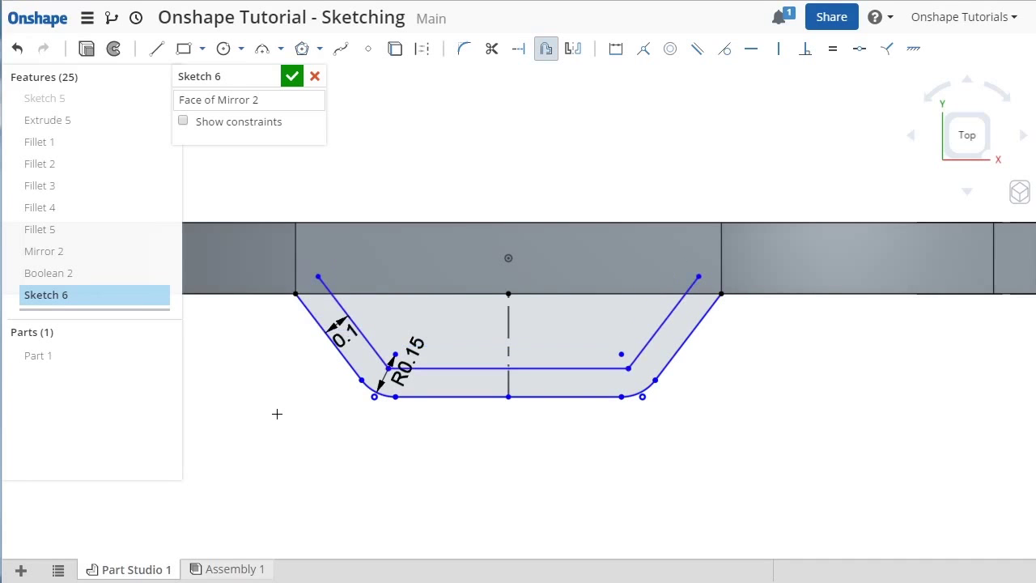
key("Escape")
Project the circular bore edges of both end clamps into the sketch with the Use command
right_click_drag(409, 451, 370, 410)
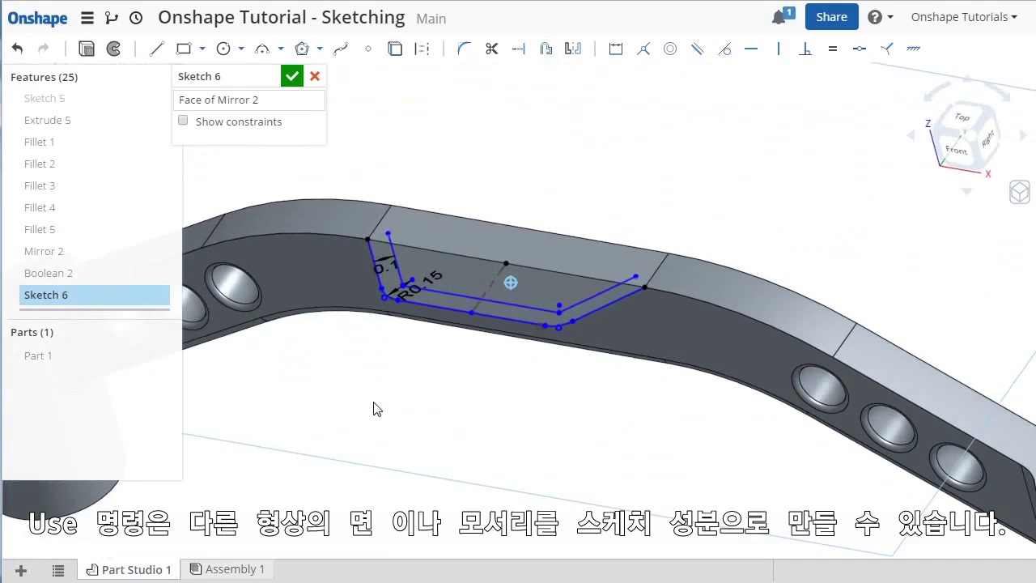
left_click(396, 50)
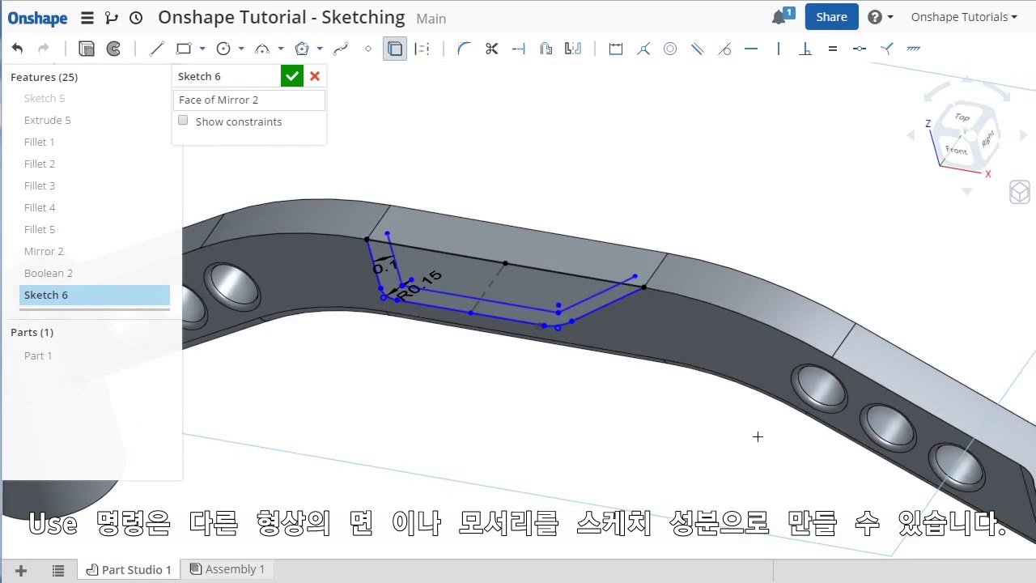
middle_click_drag(756, 432, 425, 356)
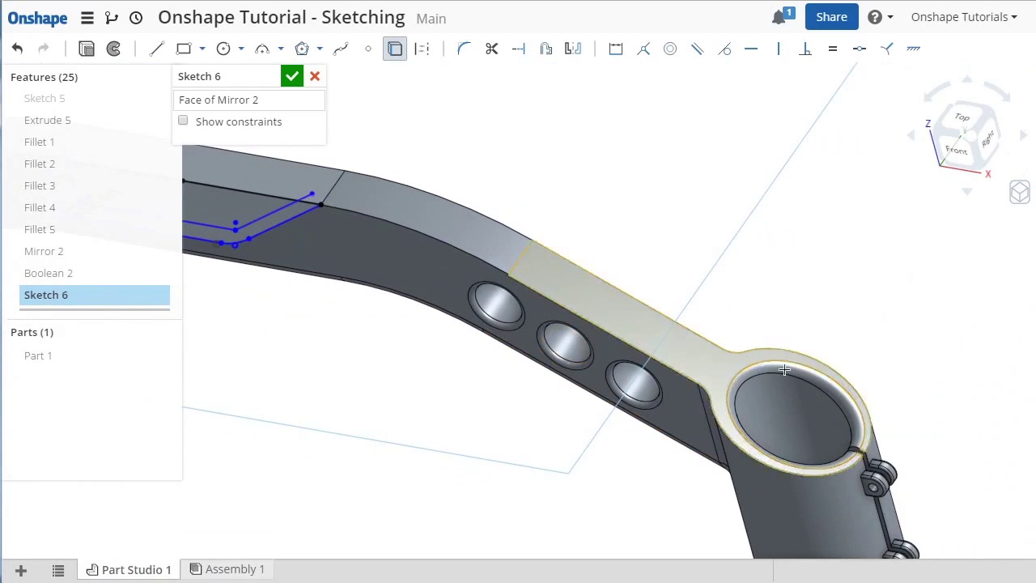
left_click(831, 398)
scroll(524, 256, "up", 3)
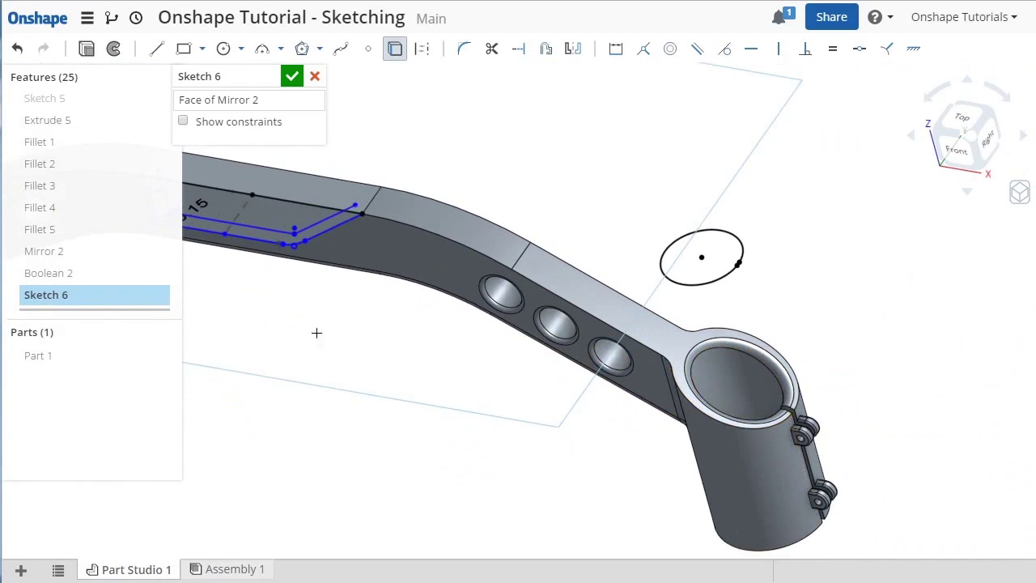
middle_click_drag(317, 333, 659, 386)
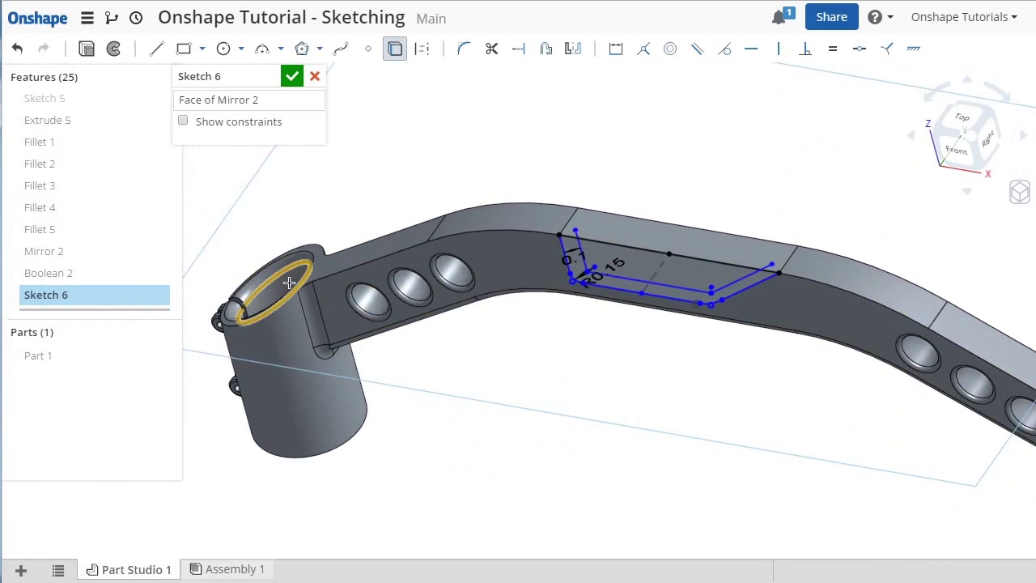
left_click(289, 282)
scroll(574, 391, "up", 2)
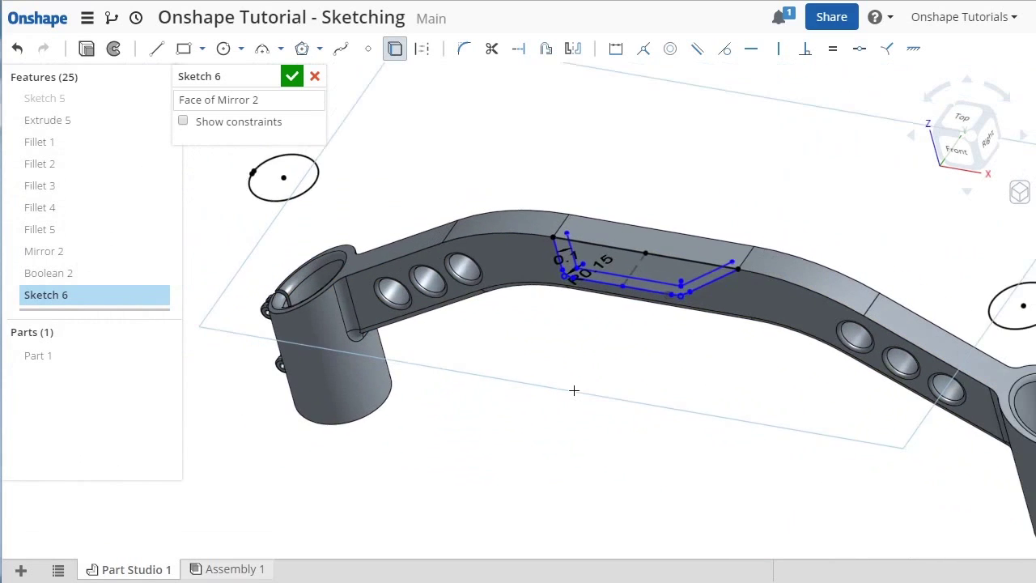
scroll(574, 390, "up", 2)
View the sketch plane straight on and trim both slanted offset lines where they extend past the face's lower edge
right_click(504, 402)
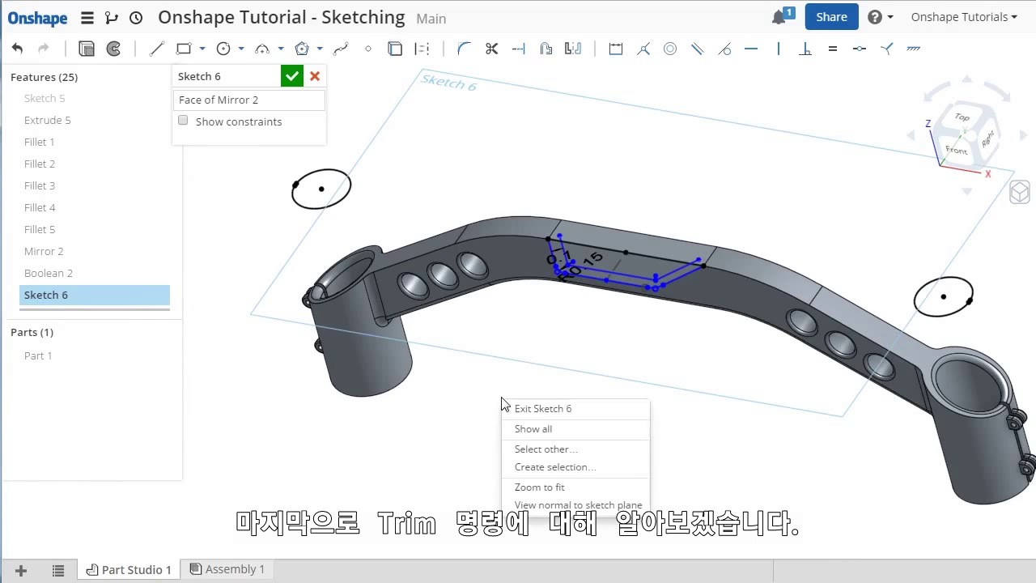
left_click(550, 504)
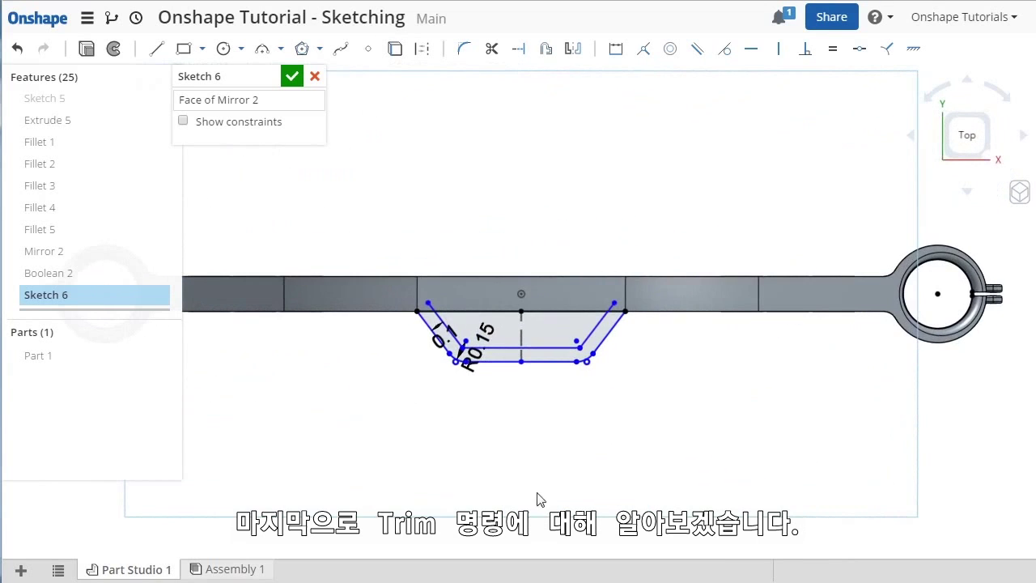
left_click(492, 49)
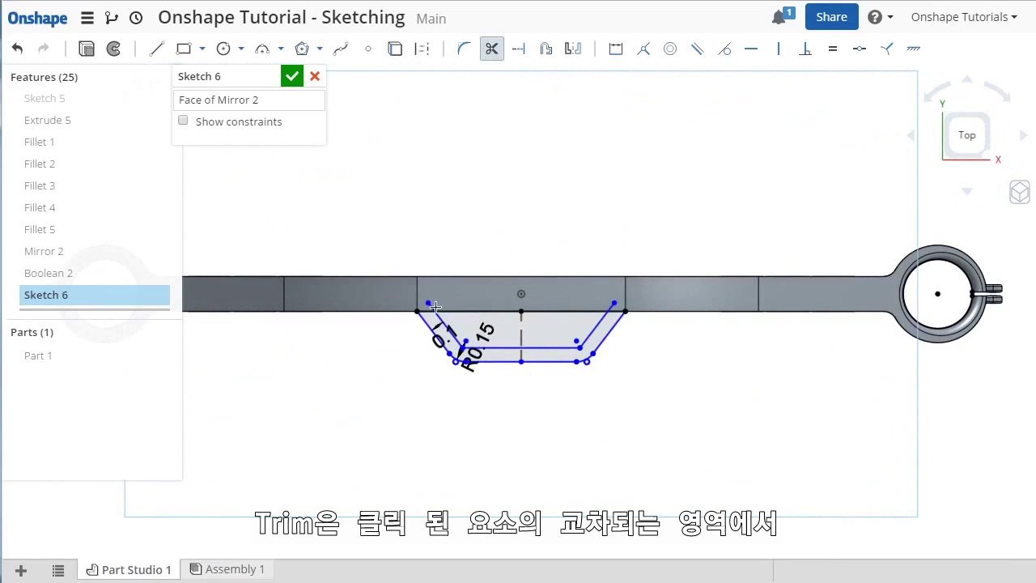
scroll(435, 310, "up", 3)
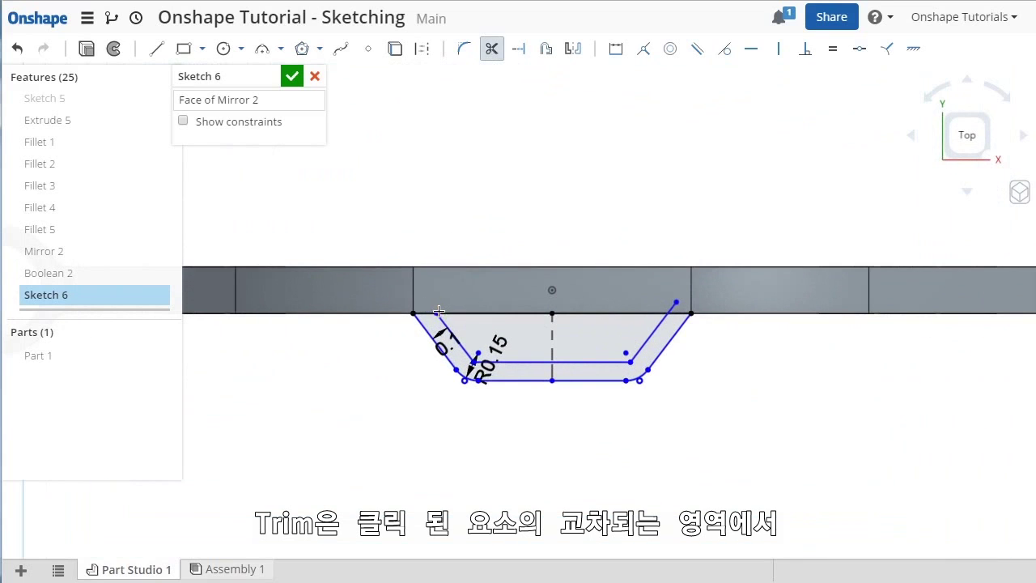
left_click(676, 312)
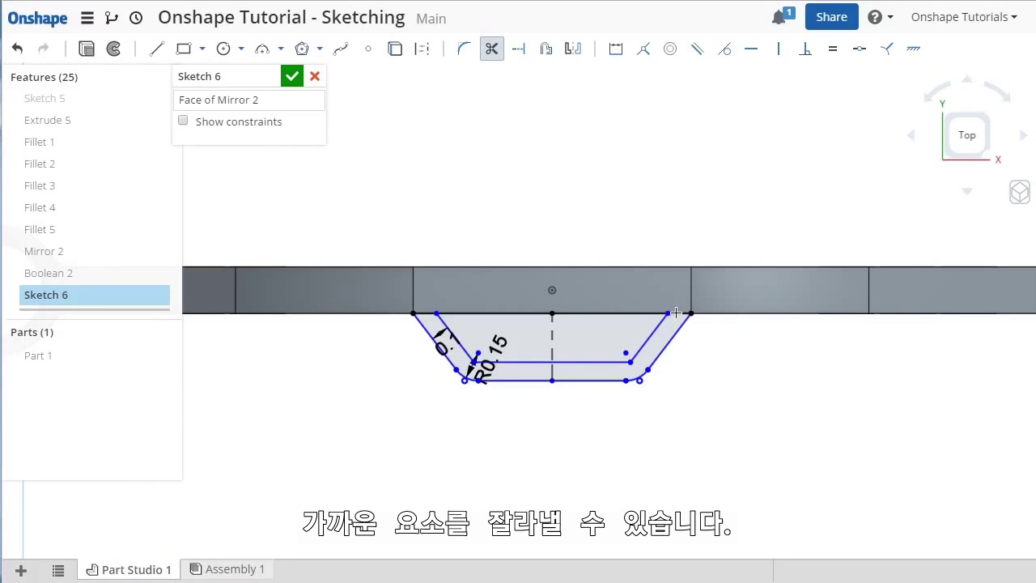
key("Escape")
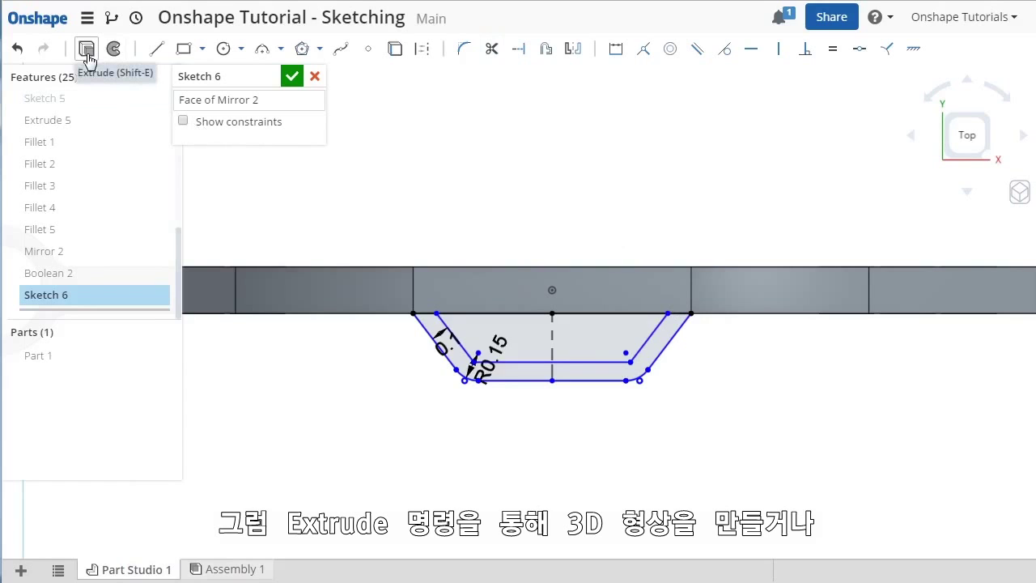
Accept the finished sketch and show the whole part in isometric view
left_click(294, 78)
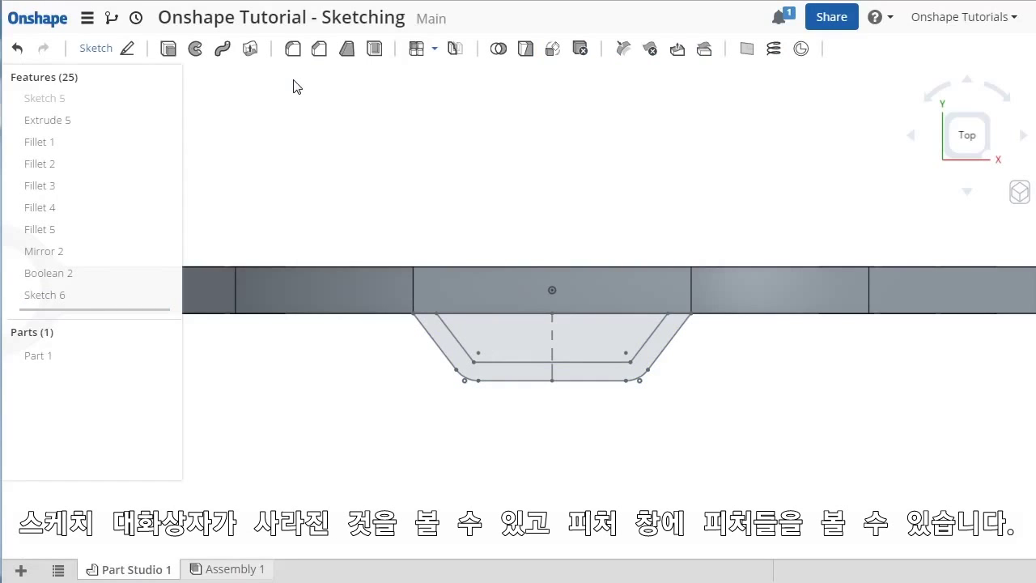
right_click(293, 97)
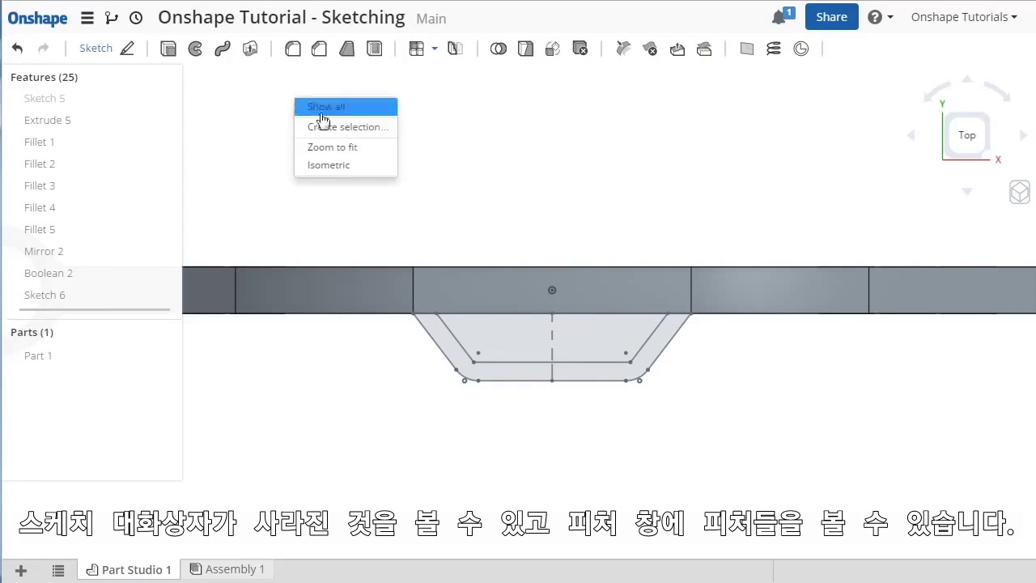
left_click(345, 173)
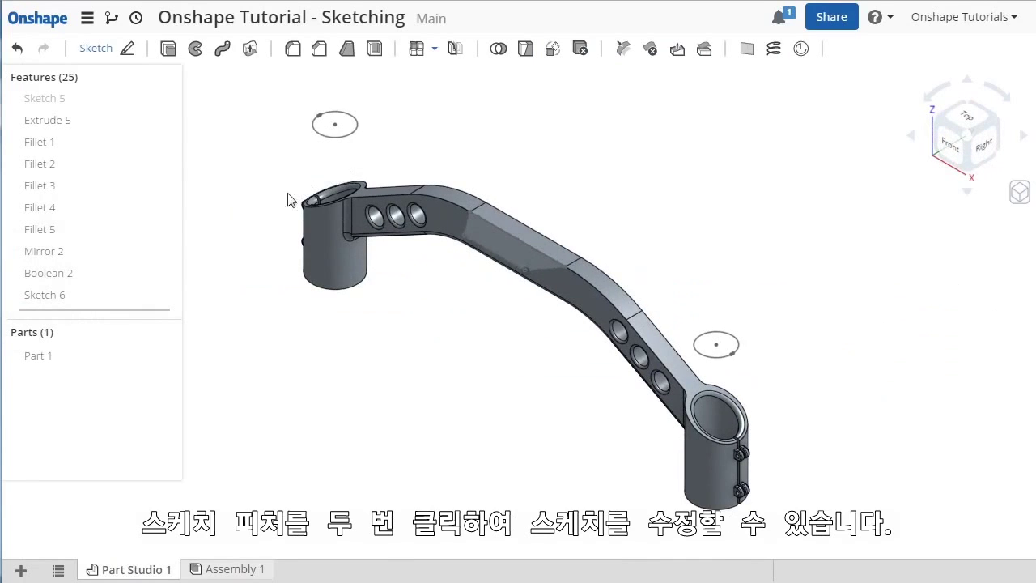
Reopen Sketch 6 for editing and orient the view normal to its sketch plane
double_click(63, 296)
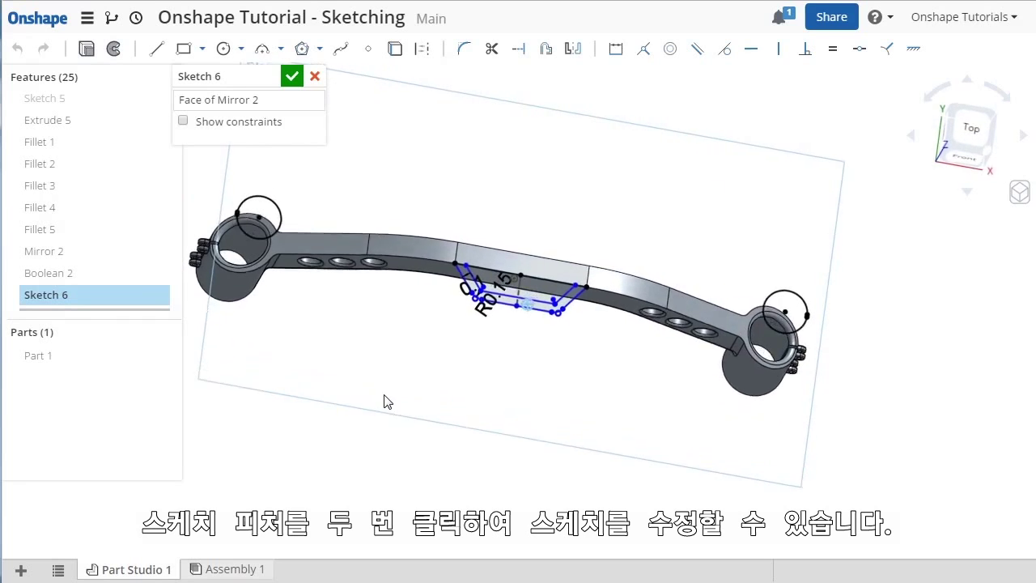
right_click(355, 435)
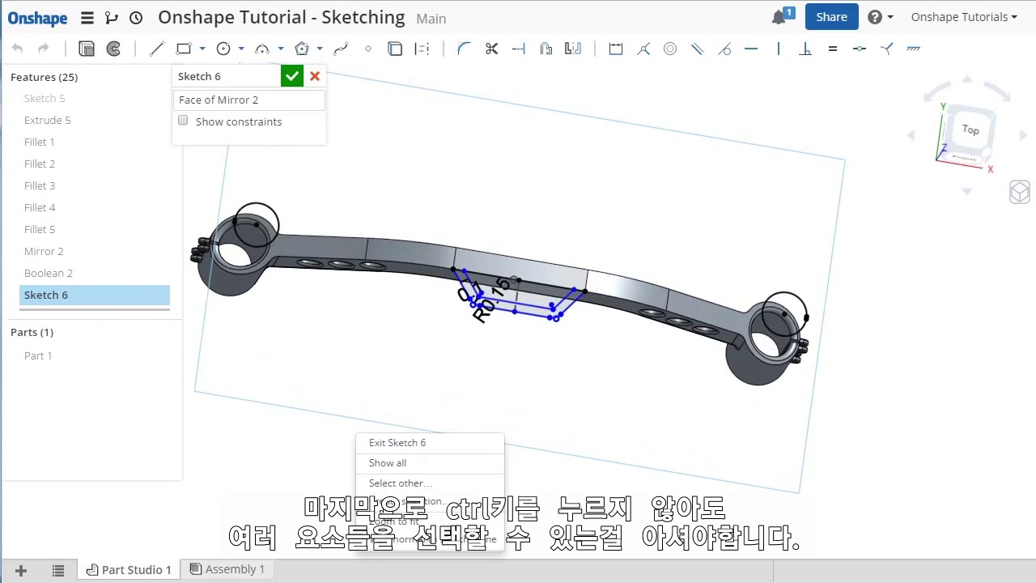
left_click(397, 540)
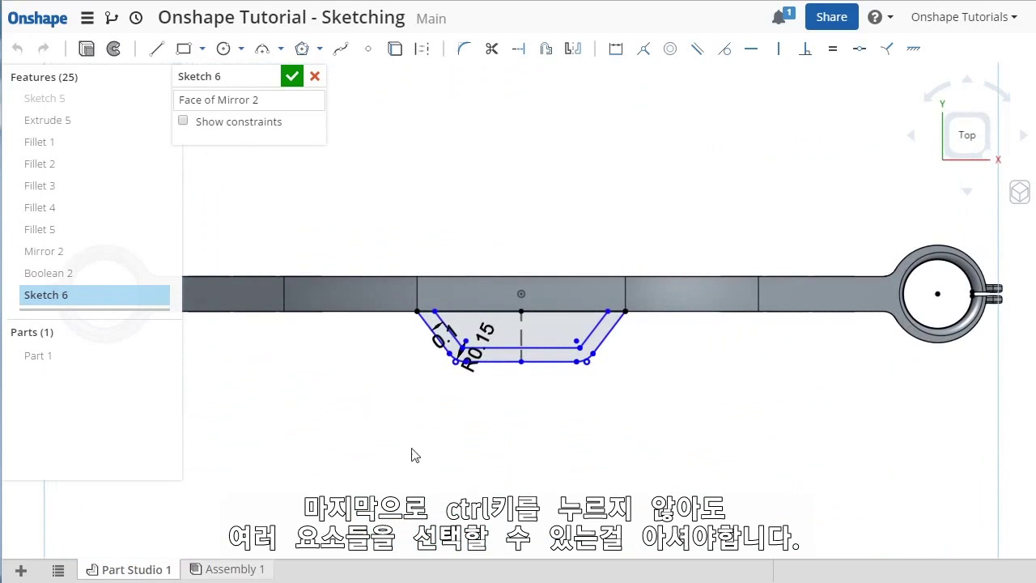
Select the outer trapezoid's two slanted sides and base line plus the left inner offset line, and clear the selection
scroll(440, 344, "up", 2)
left_click(429, 328)
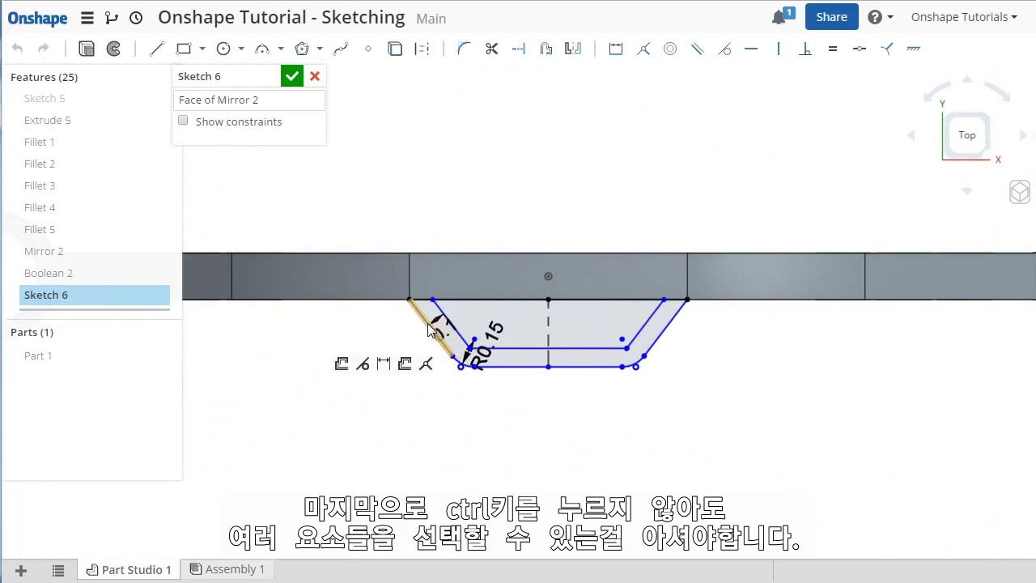
left_click(457, 332)
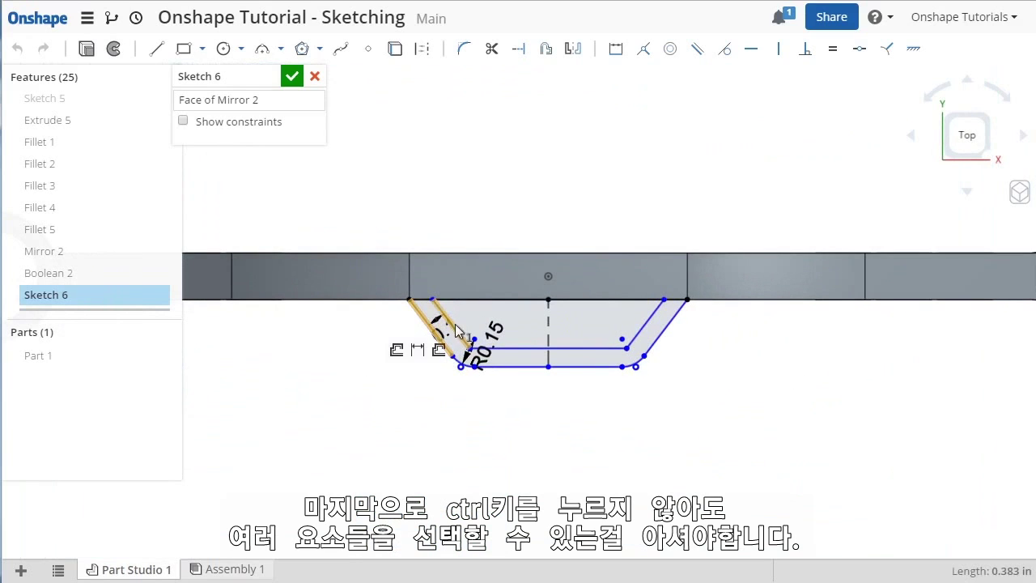
left_click(478, 367)
left_click(662, 337)
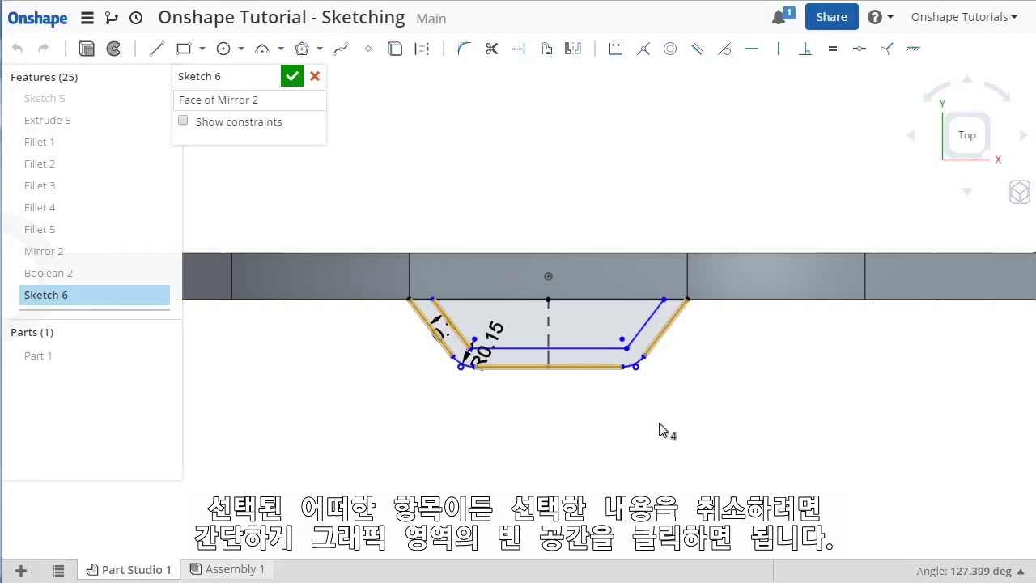
left_click(656, 444)
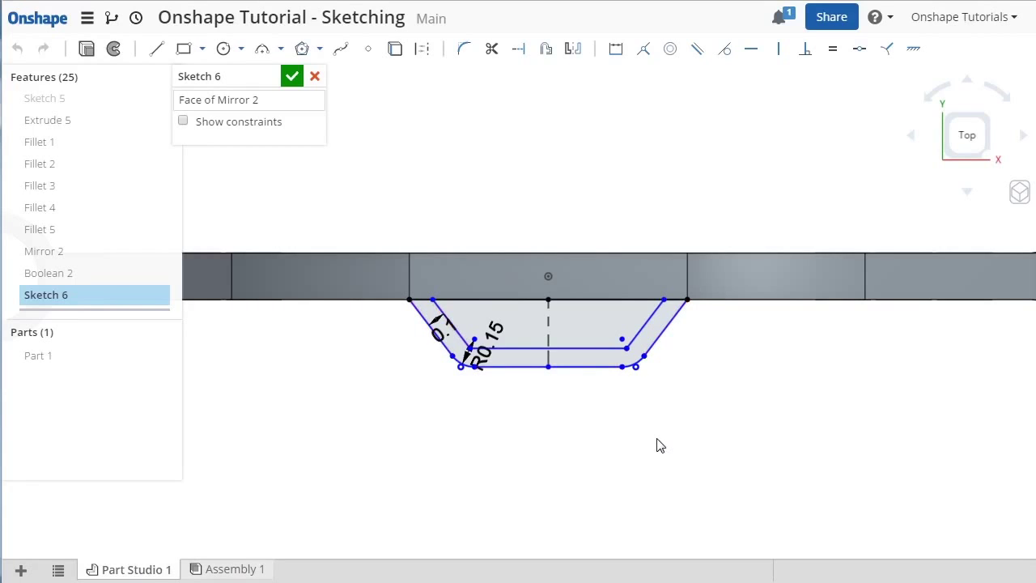